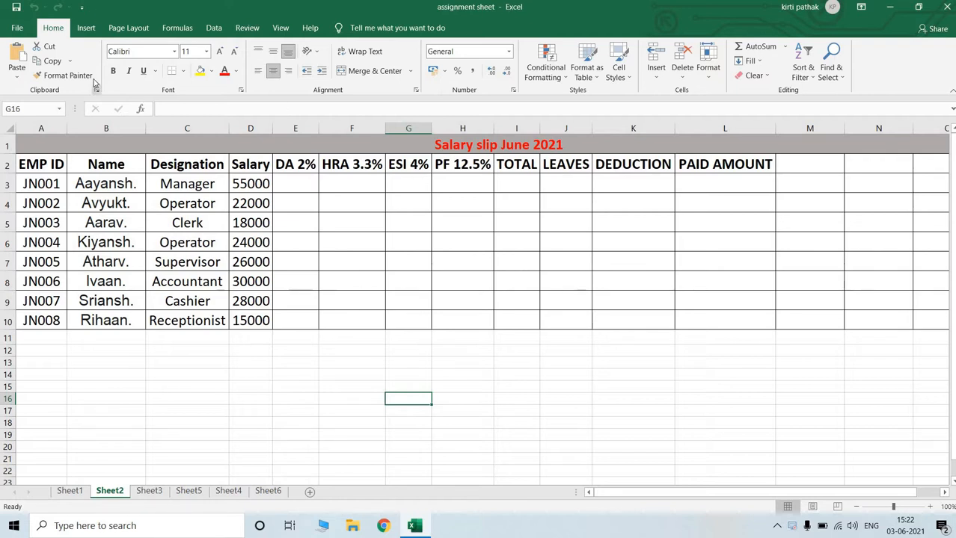
pyautogui.click(34, 164)
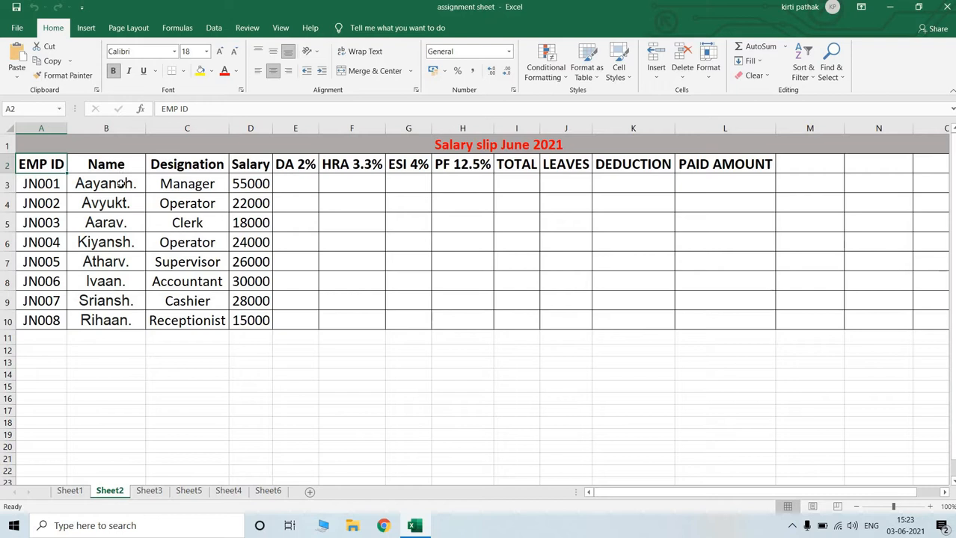
pyautogui.click(121, 184)
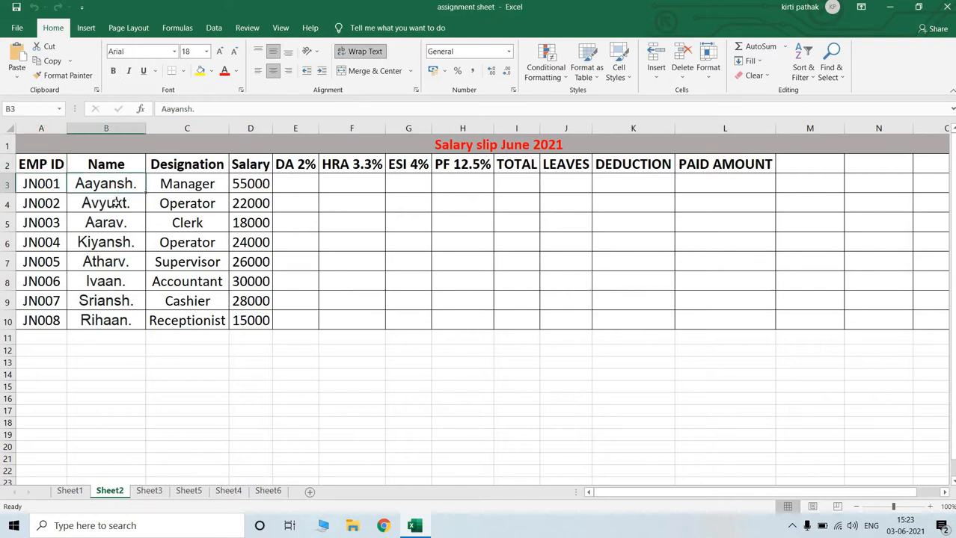
pyautogui.click(115, 201)
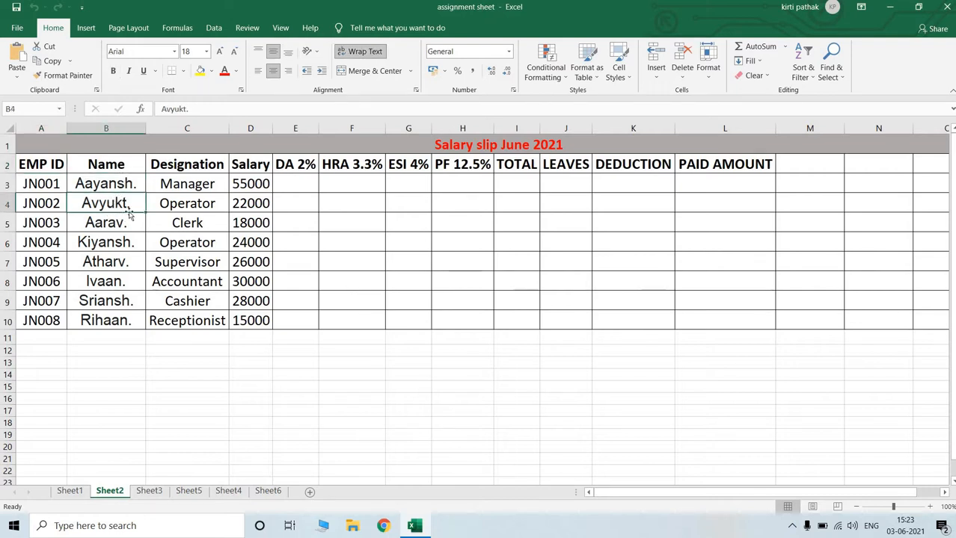
pyautogui.click(57, 190)
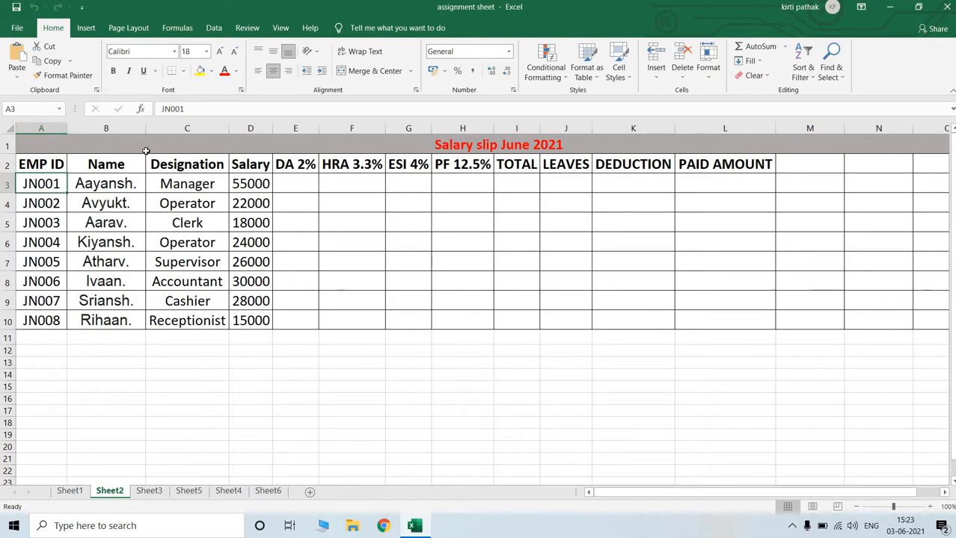
pyautogui.click(172, 192)
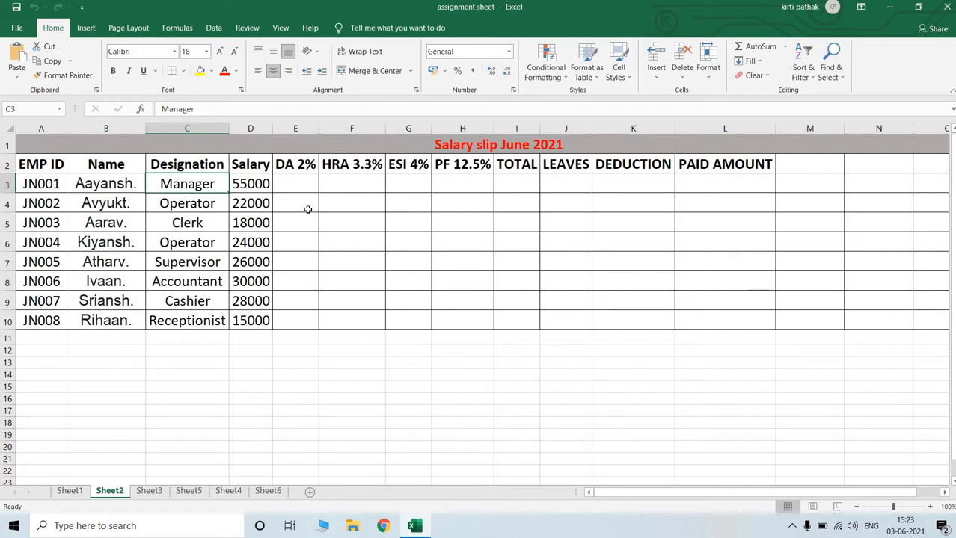
pyautogui.click(284, 169)
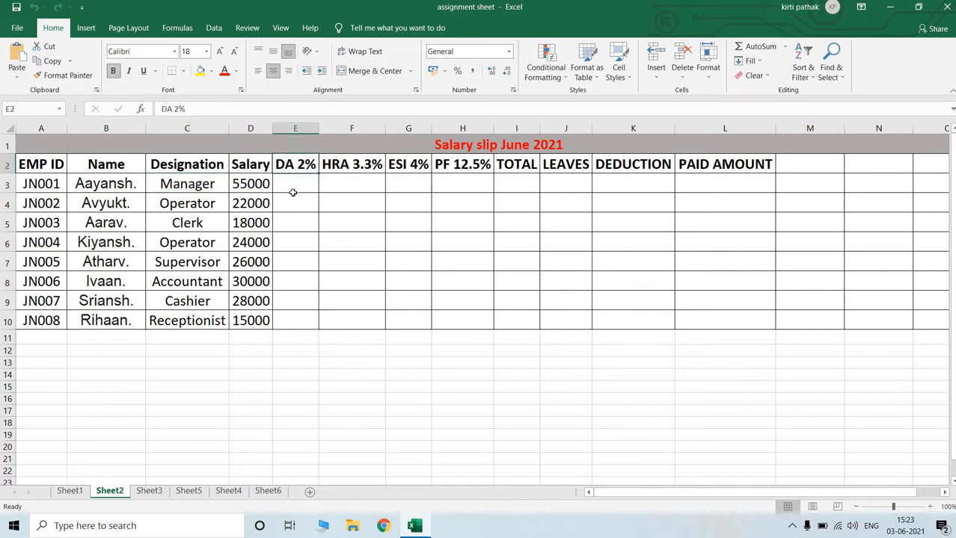
# - Enter the formula =D3*2% in cell E3 to calculate the first employee's DA
pyautogui.click(290, 185)
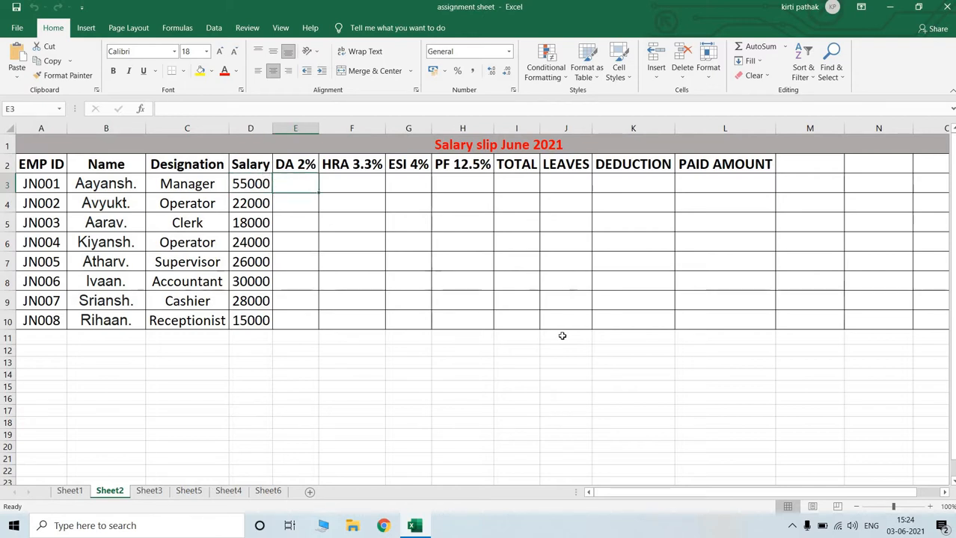
pyautogui.write('=')
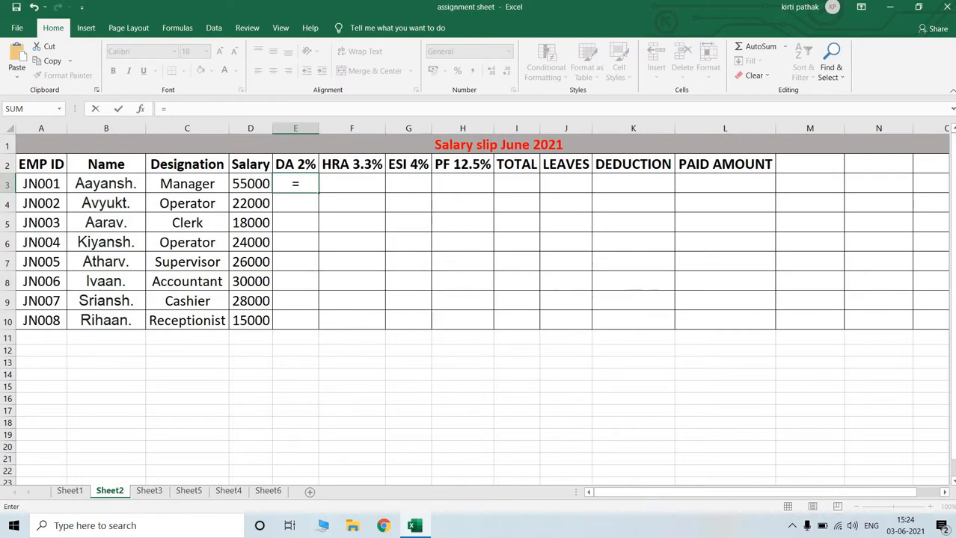
pyautogui.write('D3')
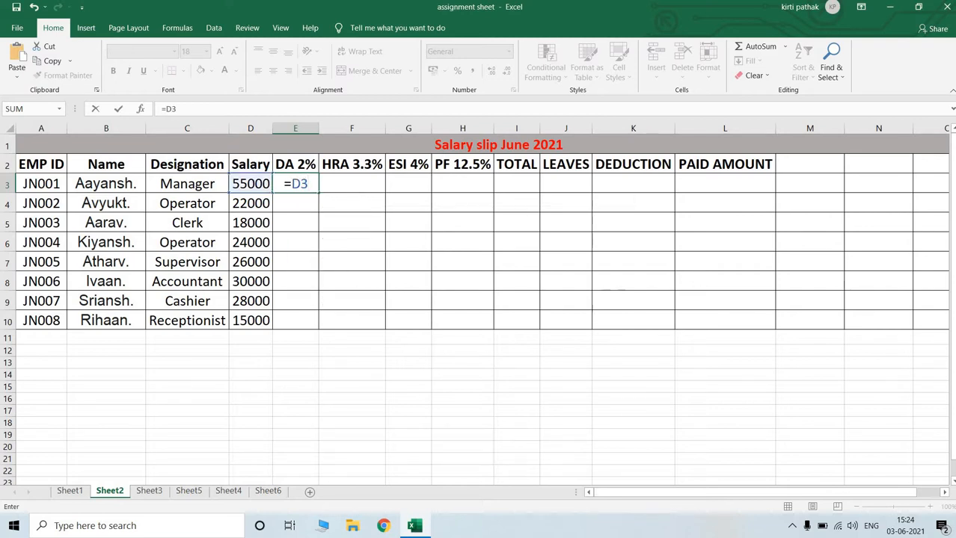
pyautogui.write('*2%')
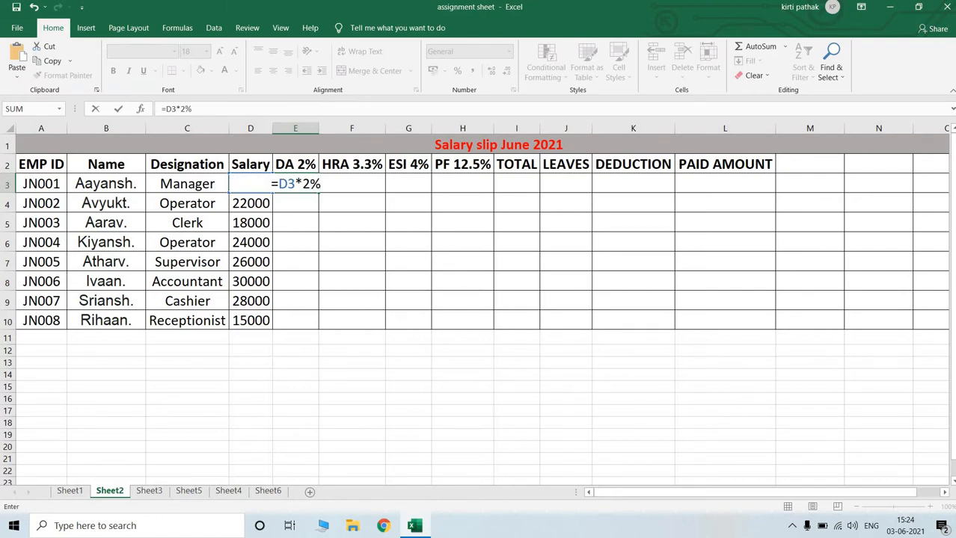
pyautogui.press('Return')
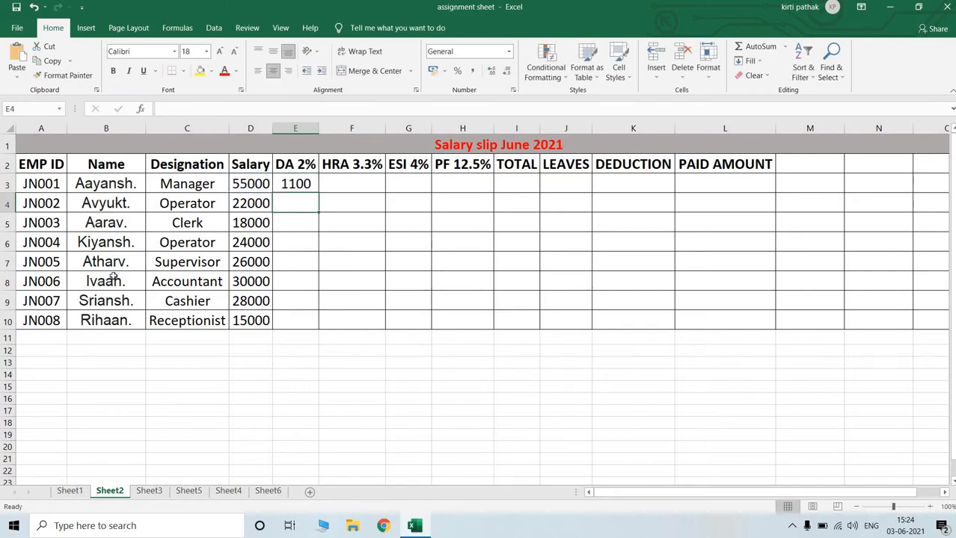
# - Fill the DA formula from E3 down to E10 for the remaining employees
pyautogui.click(246, 184)
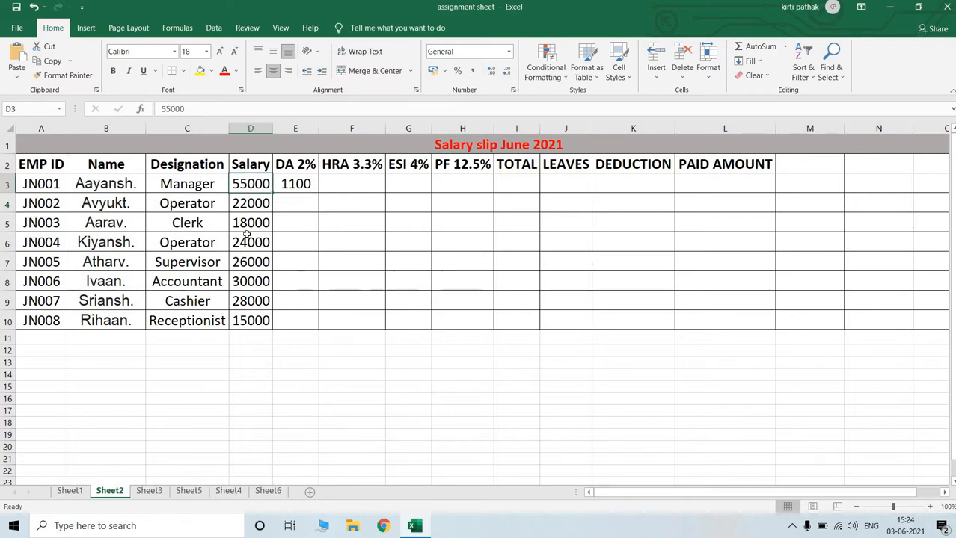
pyautogui.click(294, 184)
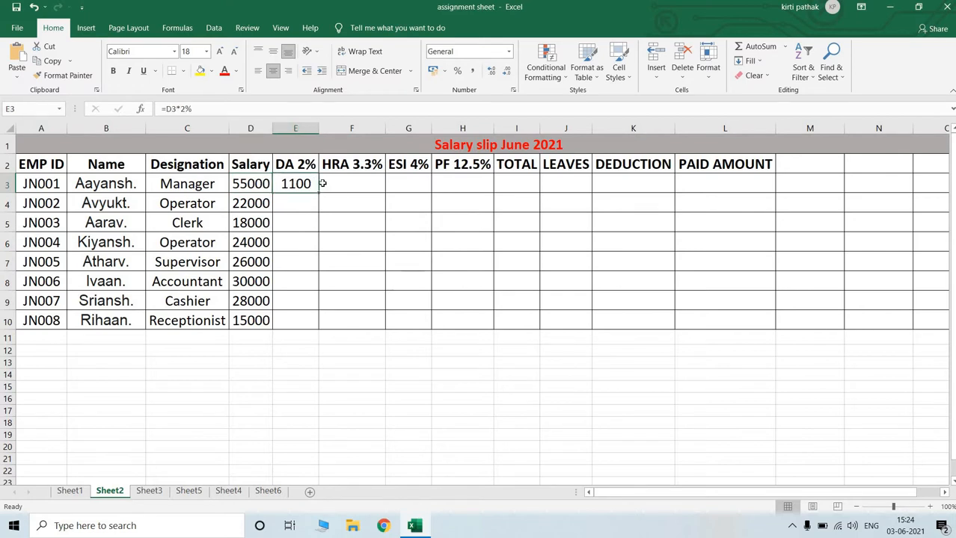
pyautogui.moveTo(318, 195); pyautogui.dragTo(312, 328)
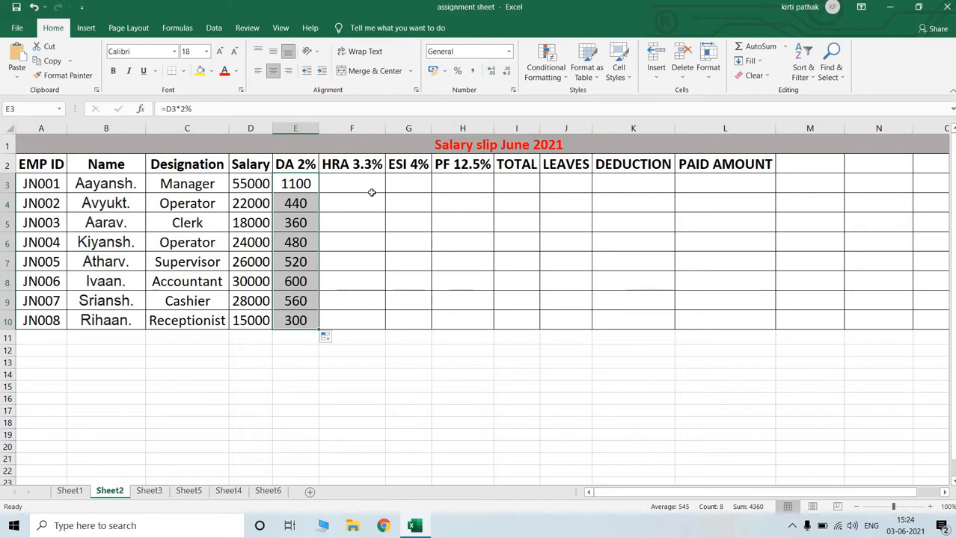
pyautogui.click(340, 164)
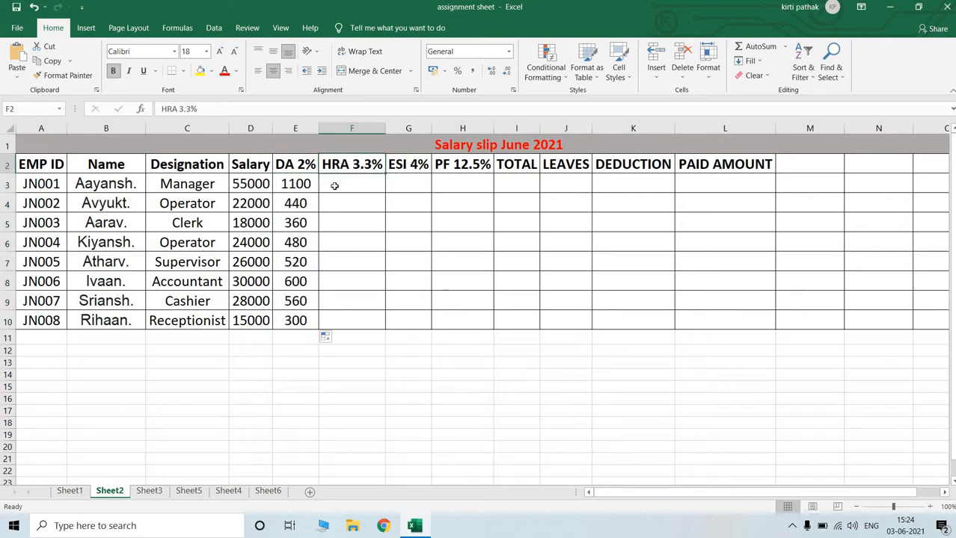
pyautogui.click(336, 188)
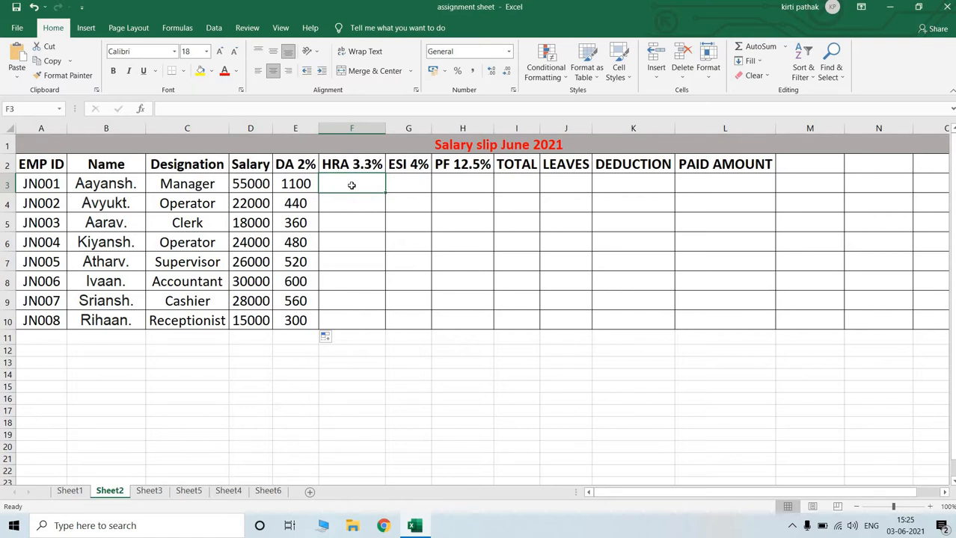
pyautogui.write('=')
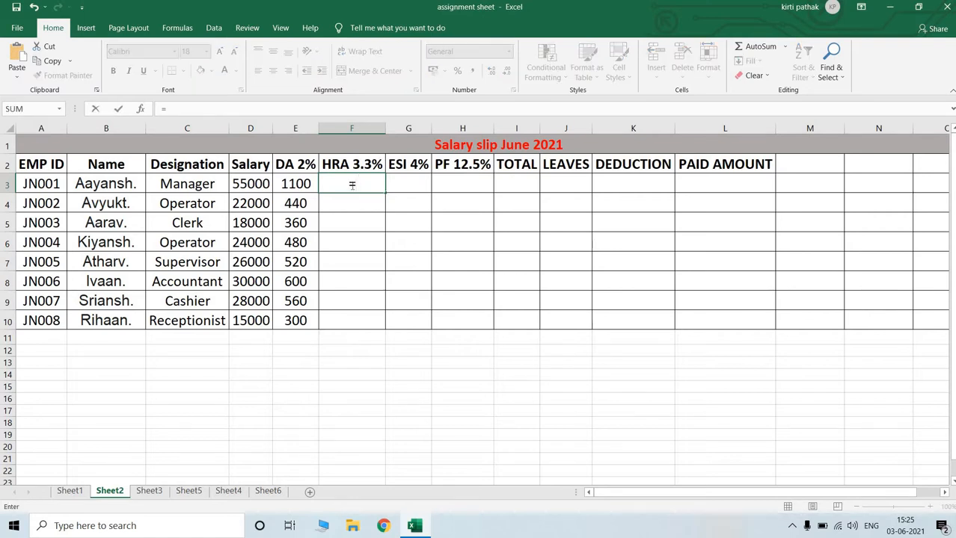
pyautogui.click(252, 186)
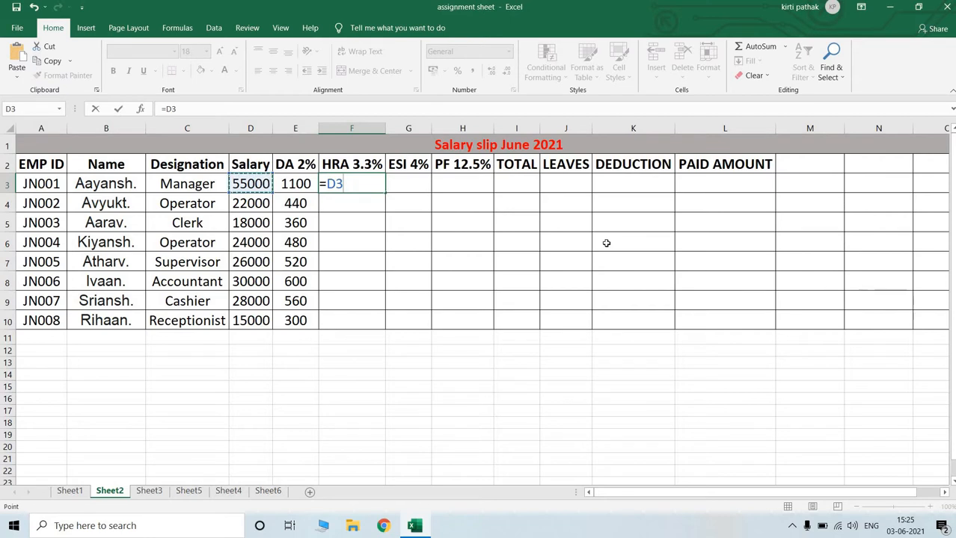
pyautogui.write('*')
pyautogui.press('pagedown')
pyautogui.press('Delete')
pyautogui.press('pagedown')
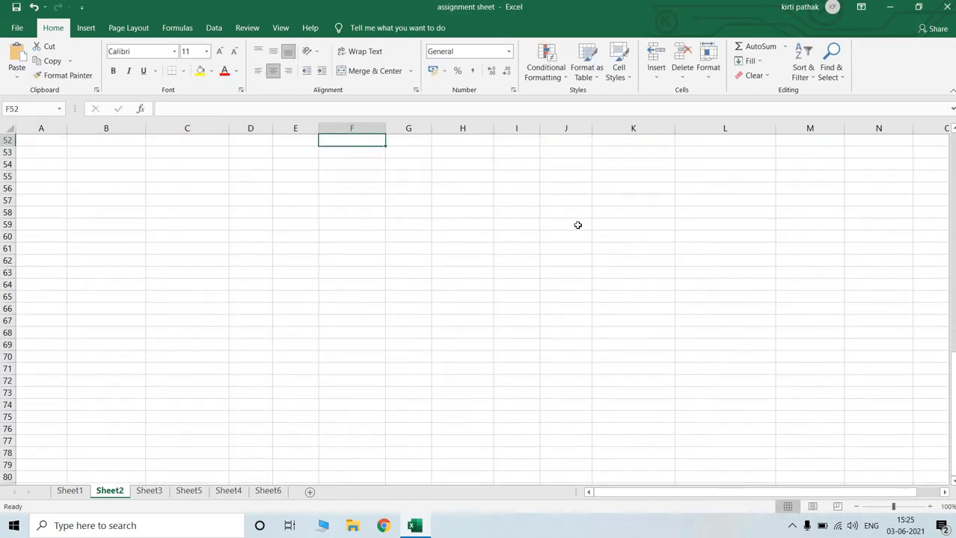
pyautogui.scroll(17, 578, 225)
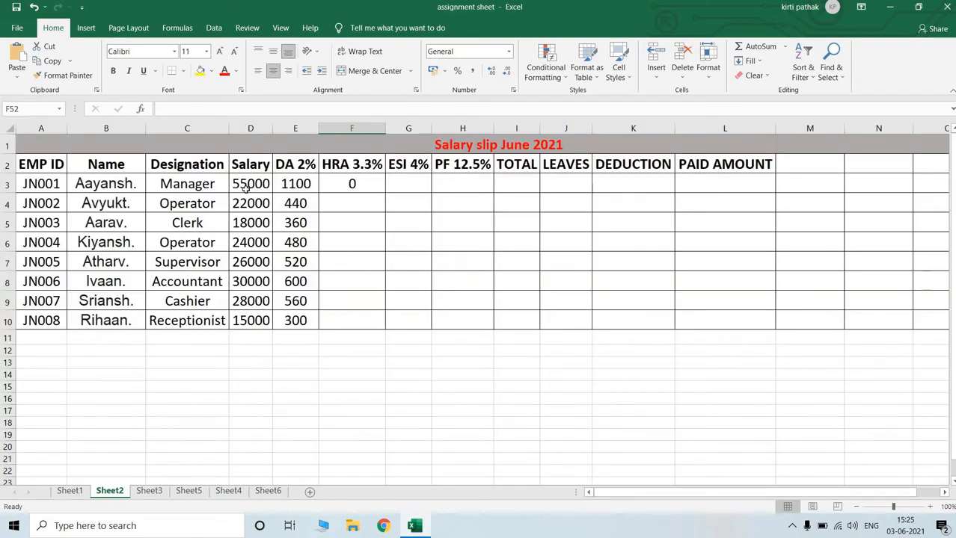
# - Enter the formula =D3*3.3% in cell F3 to calculate the first employee's HRA
pyautogui.click(343, 184)
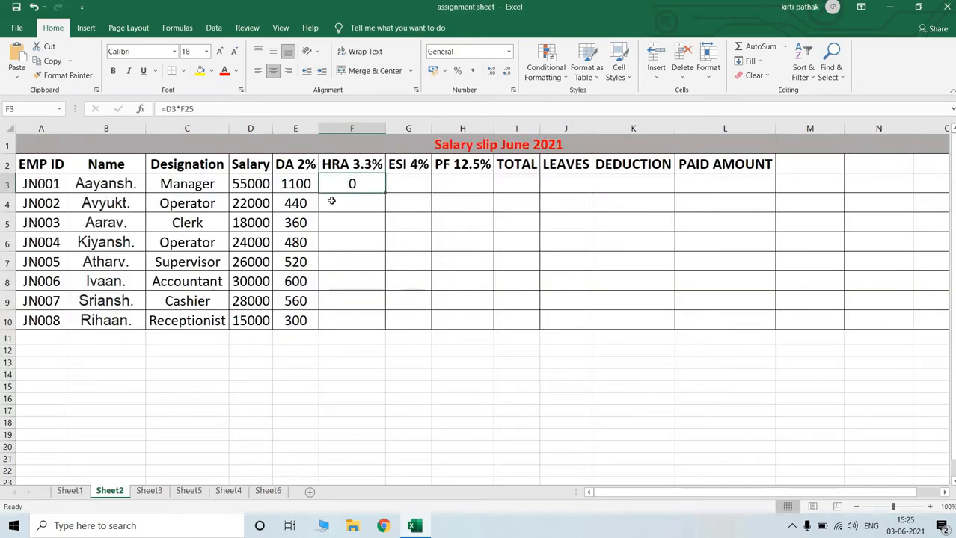
pyautogui.write('=')
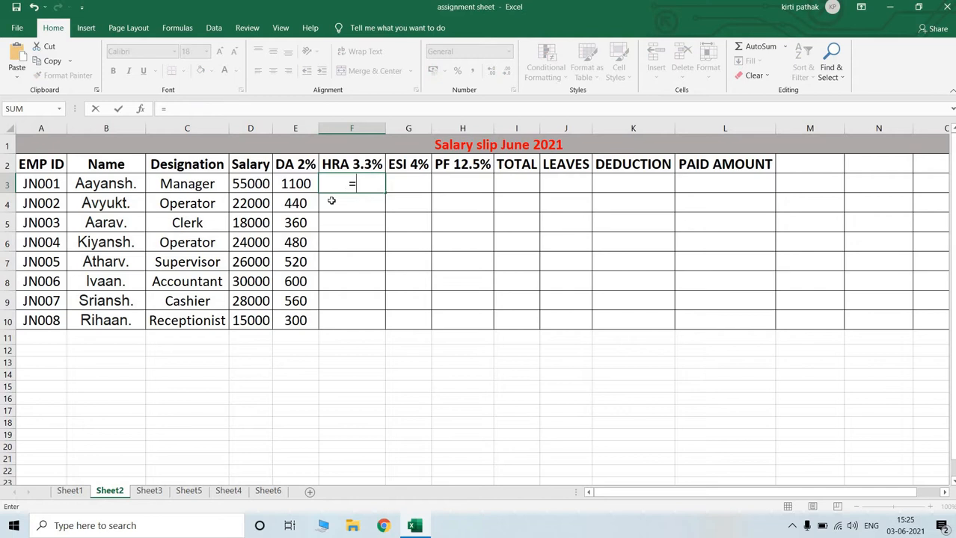
pyautogui.write('d3')
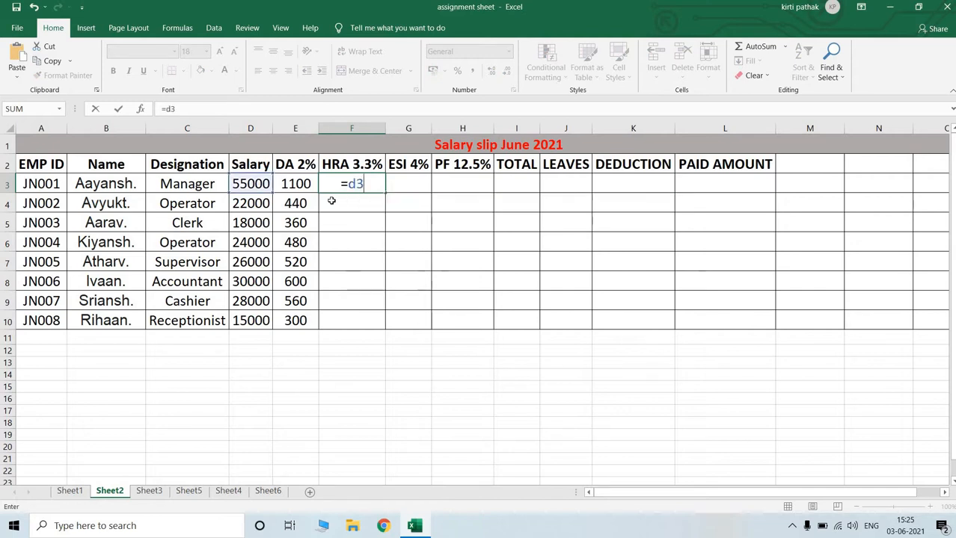
pyautogui.write('*3.3')
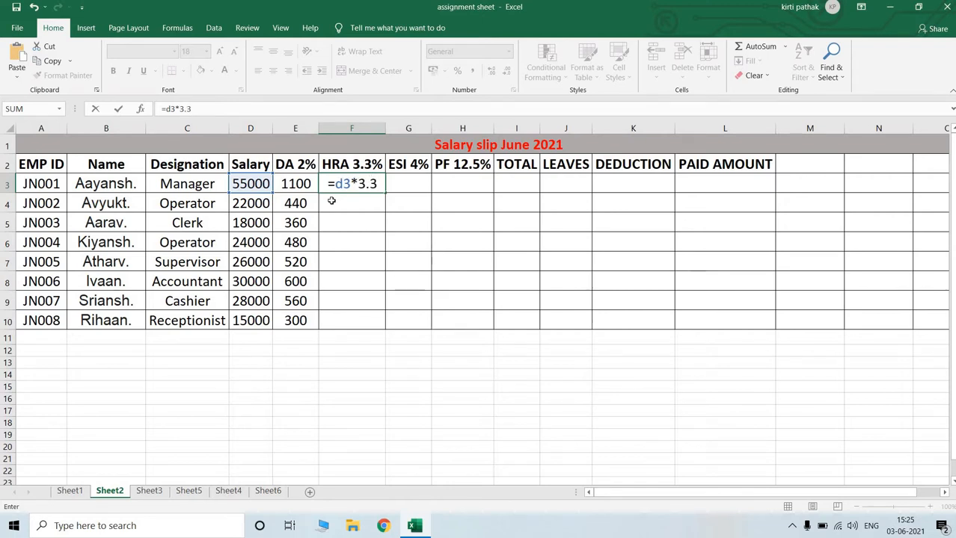
pyautogui.write('%')
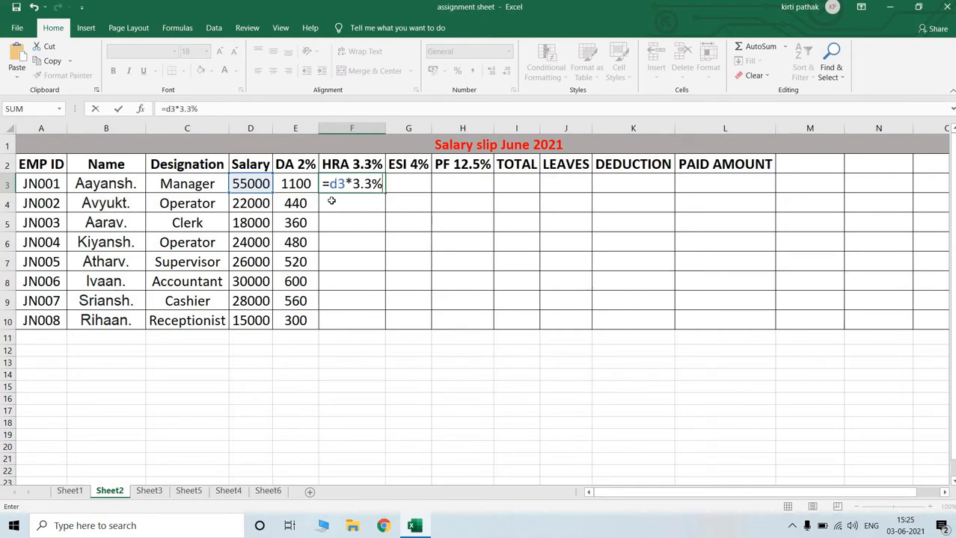
pyautogui.press('Return')
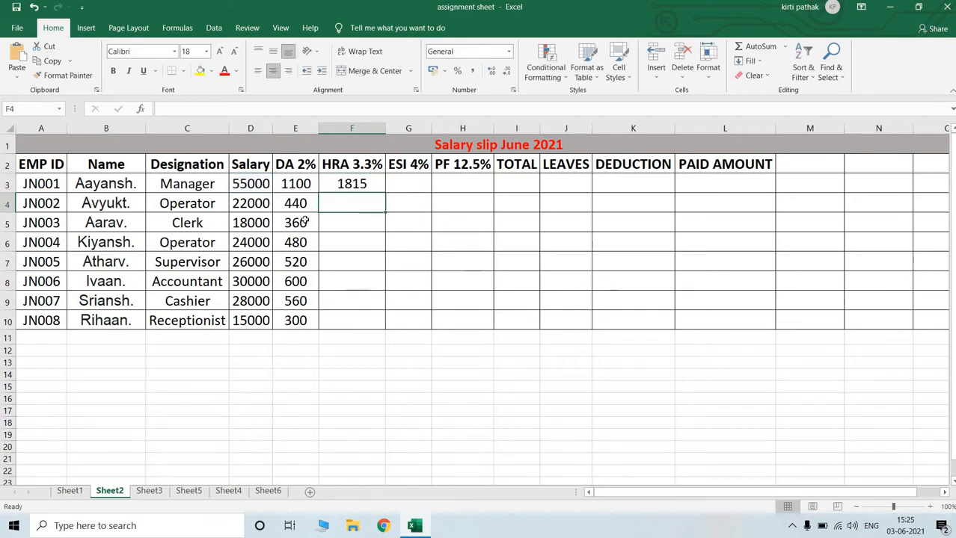
# - Enter the formula =D3*4% in cell G3 to calculate the first employee's ESI
pyautogui.click(395, 184)
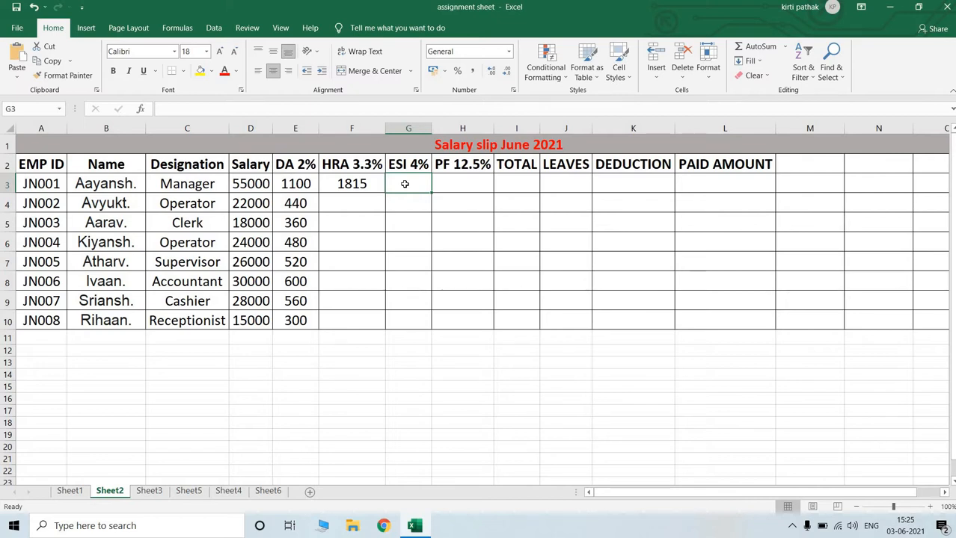
pyautogui.write('=')
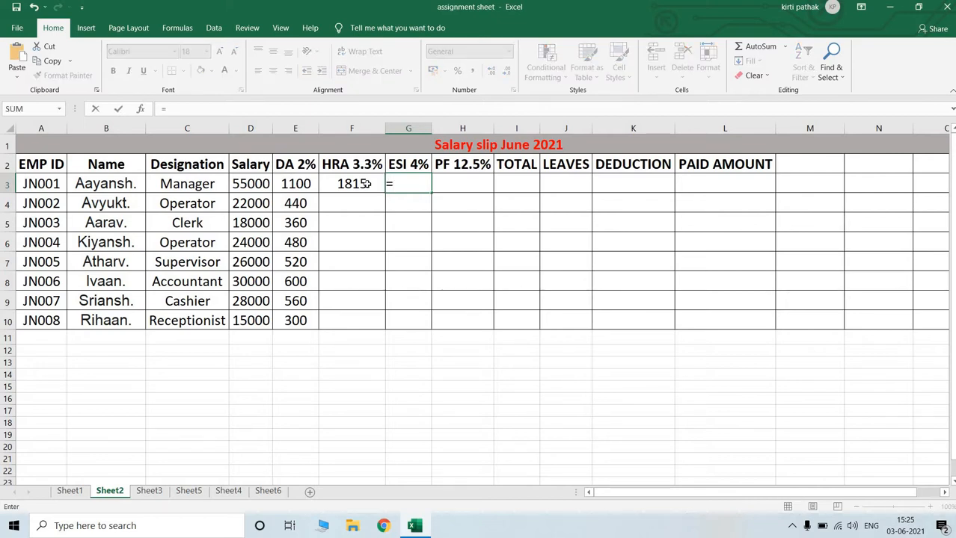
pyautogui.click(258, 184)
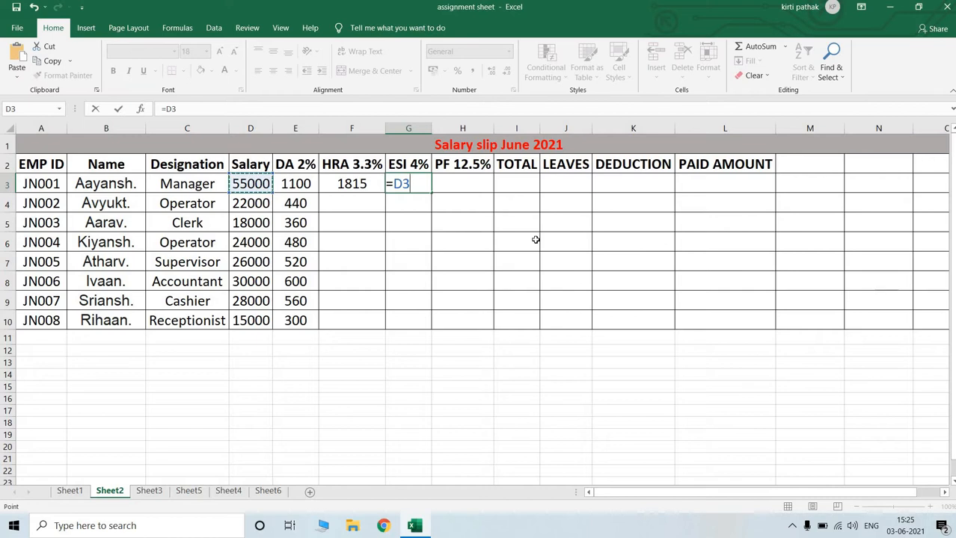
pyautogui.write('*')
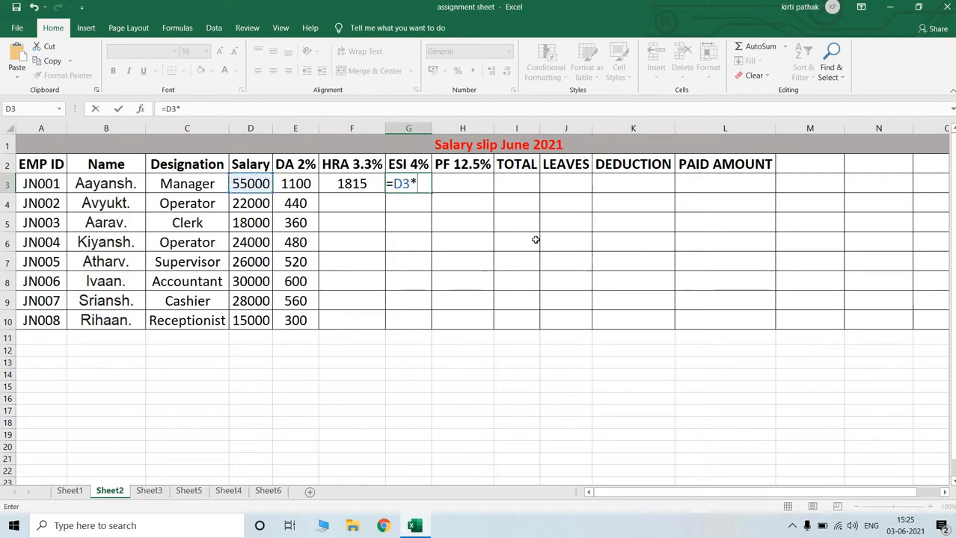
pyautogui.write('4%')
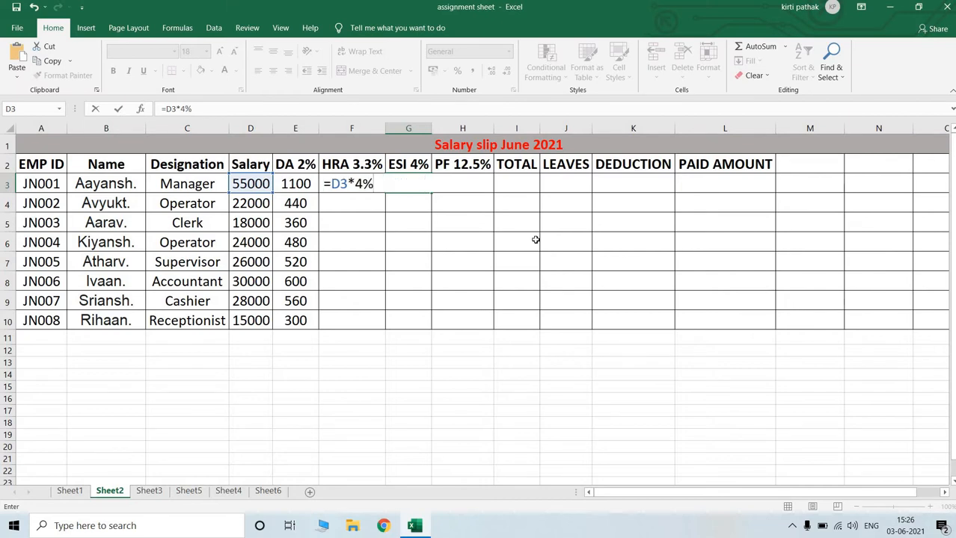
pyautogui.press('Return')
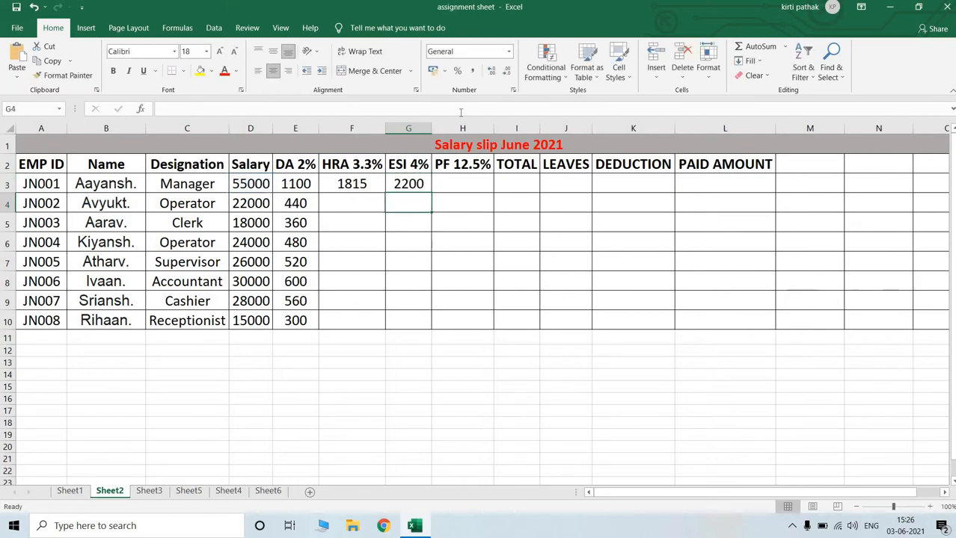
# - Fill the HRA formula from F3 down to F10 for the remaining employees
pyautogui.click(351, 184)
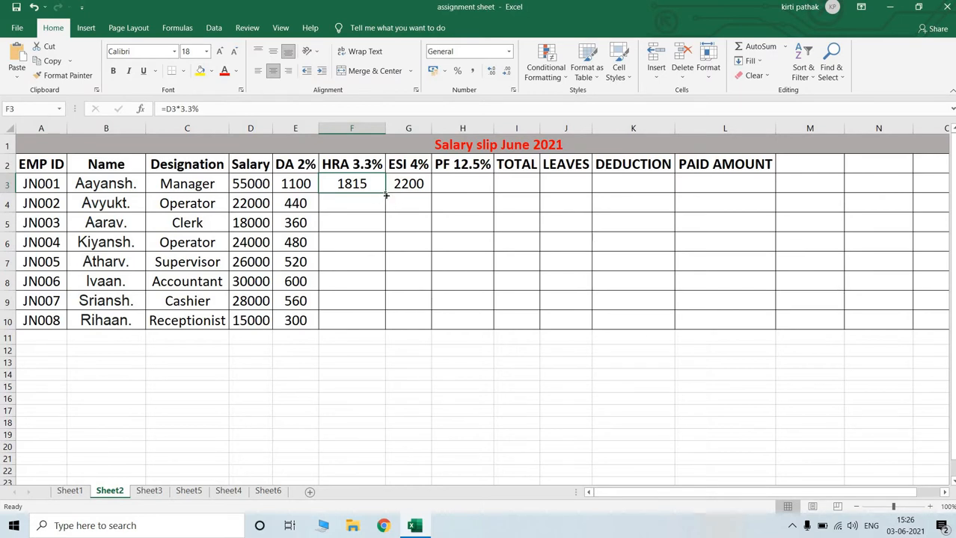
pyautogui.moveTo(386, 193); pyautogui.dragTo(378, 328)
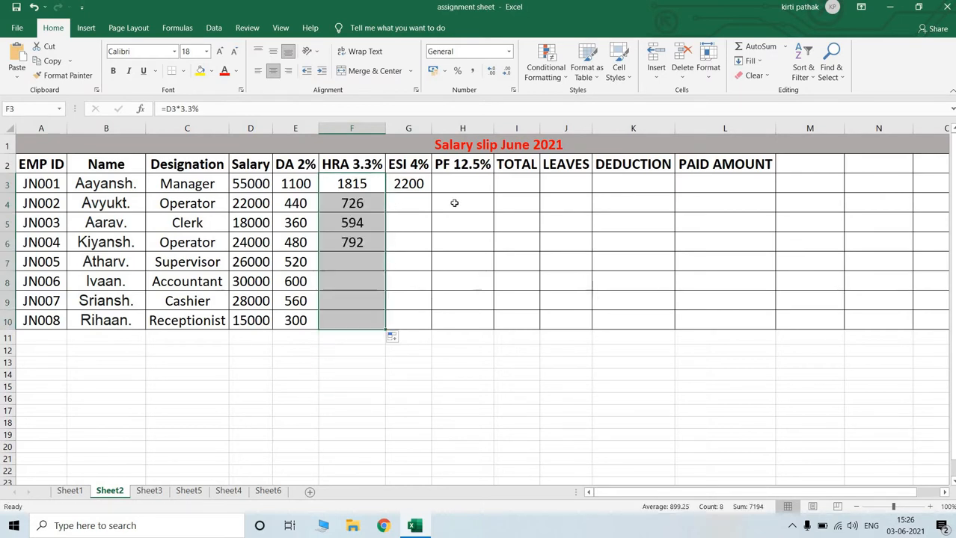
# - Fill the ESI formula from G3 down to G10 for the remaining employees
pyautogui.click(420, 189)
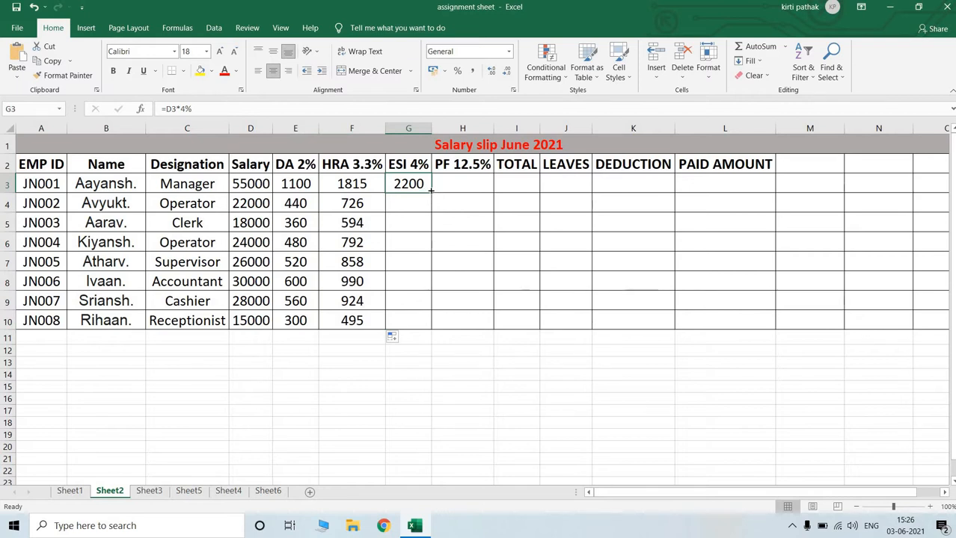
pyautogui.moveTo(431, 195); pyautogui.dragTo(434, 335)
pyautogui.moveTo(491, 193); pyautogui.dragTo(469, 207)
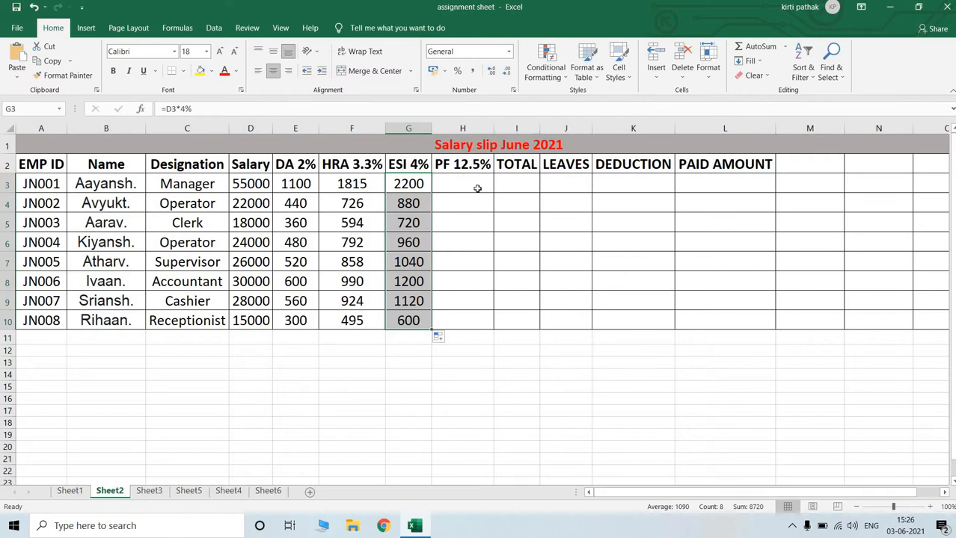
# - Calculate the first employee's PF in H3 with =D3*12.5% and fill the formula down to H10
pyautogui.press('Right')
pyautogui.write('=')
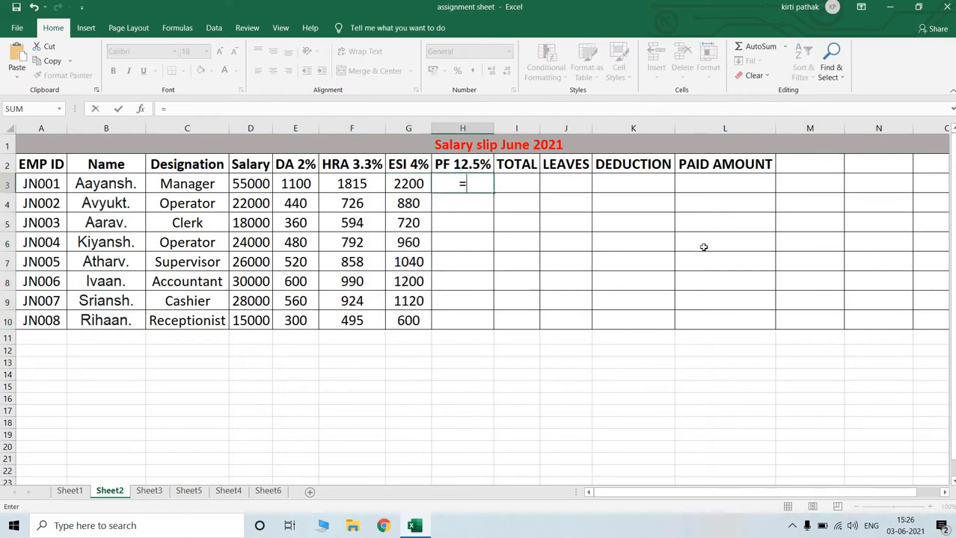
pyautogui.click(259, 185)
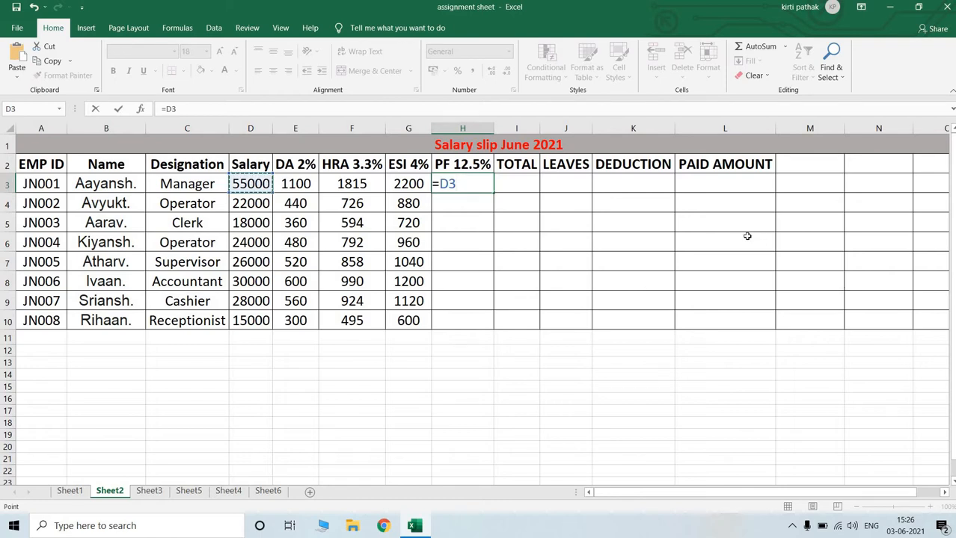
pyautogui.write('*12')
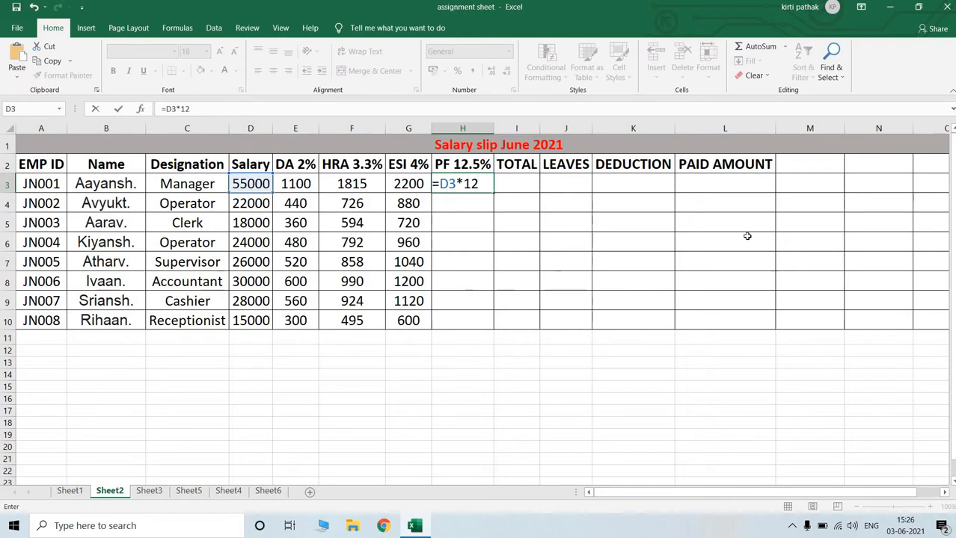
pyautogui.write('.5%')
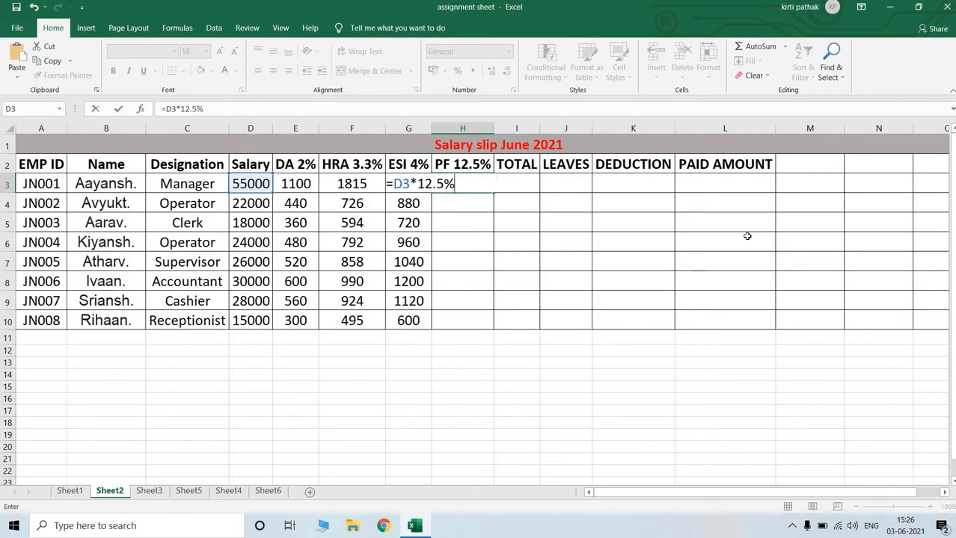
pyautogui.press('Return')
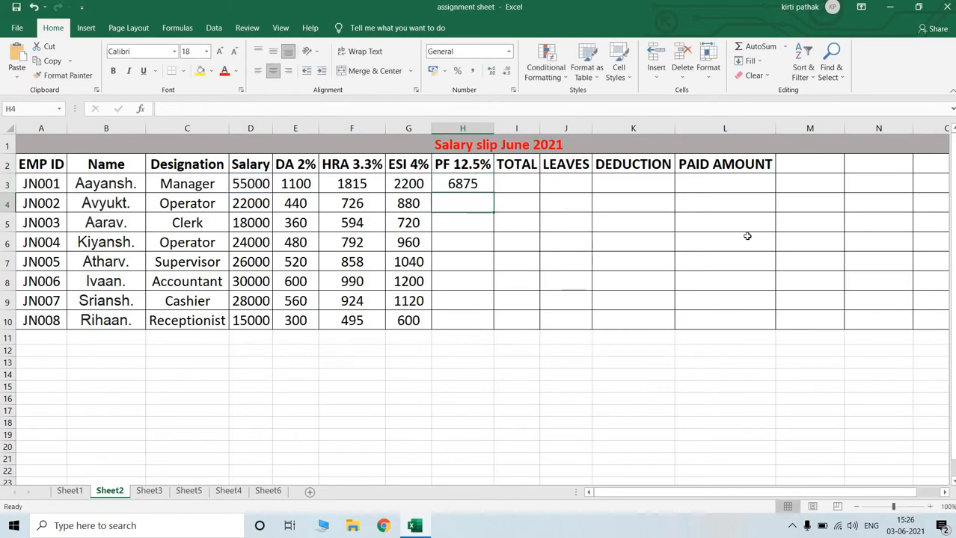
pyautogui.click(460, 183)
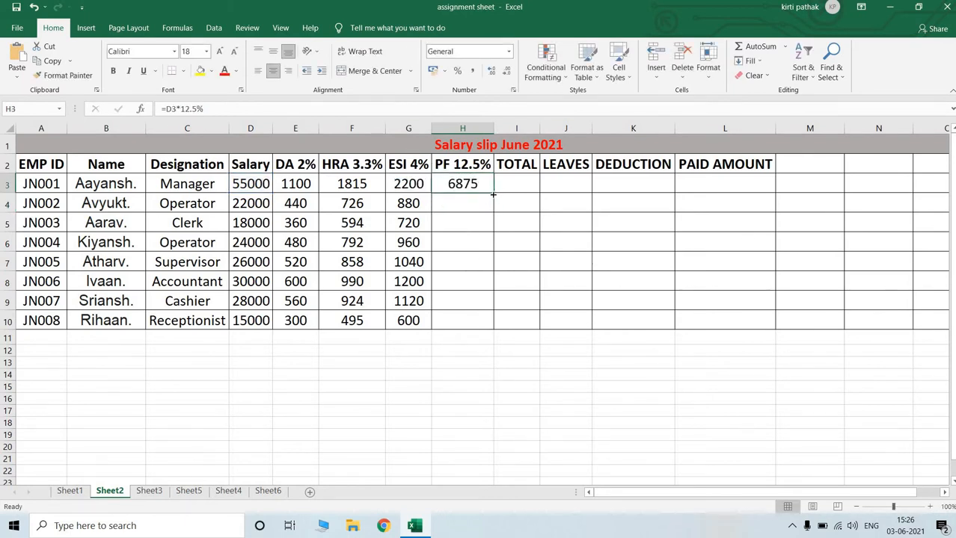
pyautogui.moveTo(493, 194); pyautogui.dragTo(504, 334)
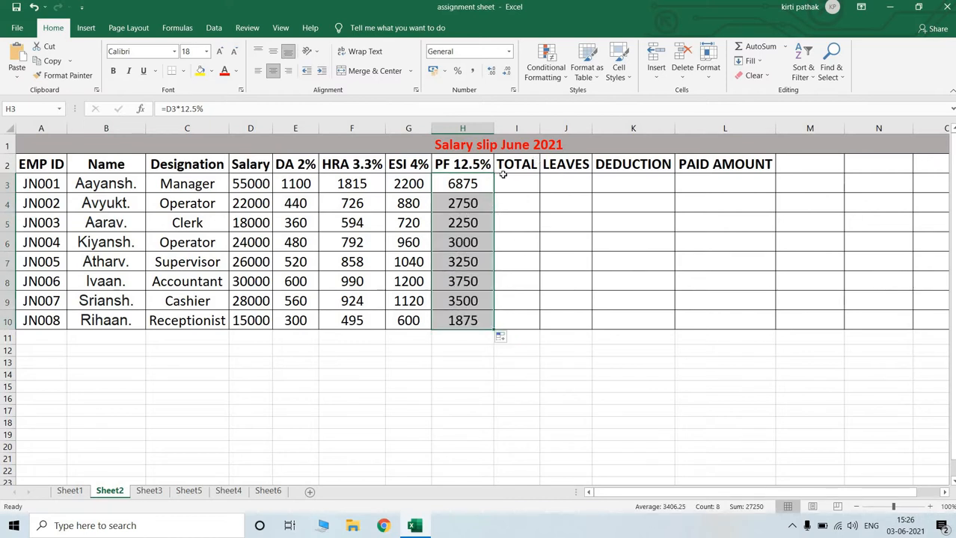
pyautogui.click(518, 184)
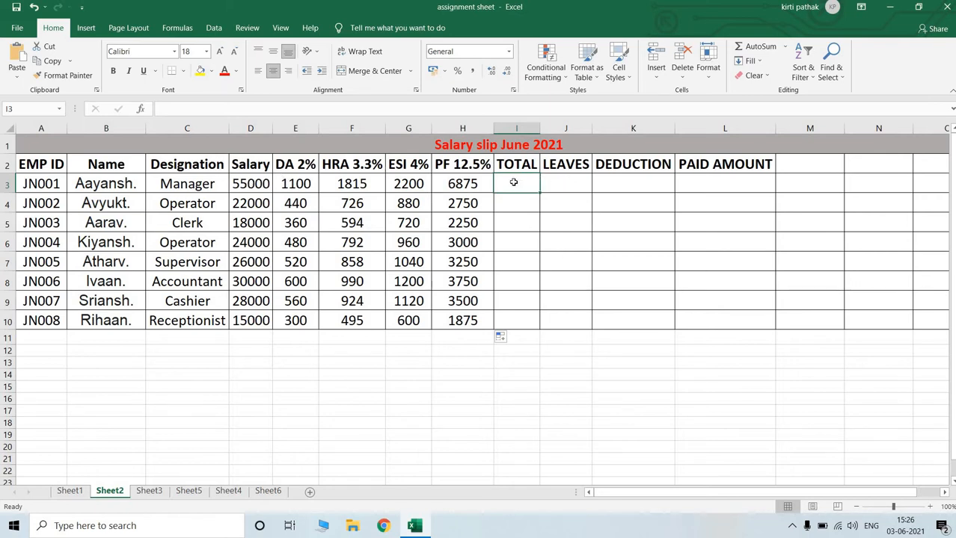
pyautogui.write('=')
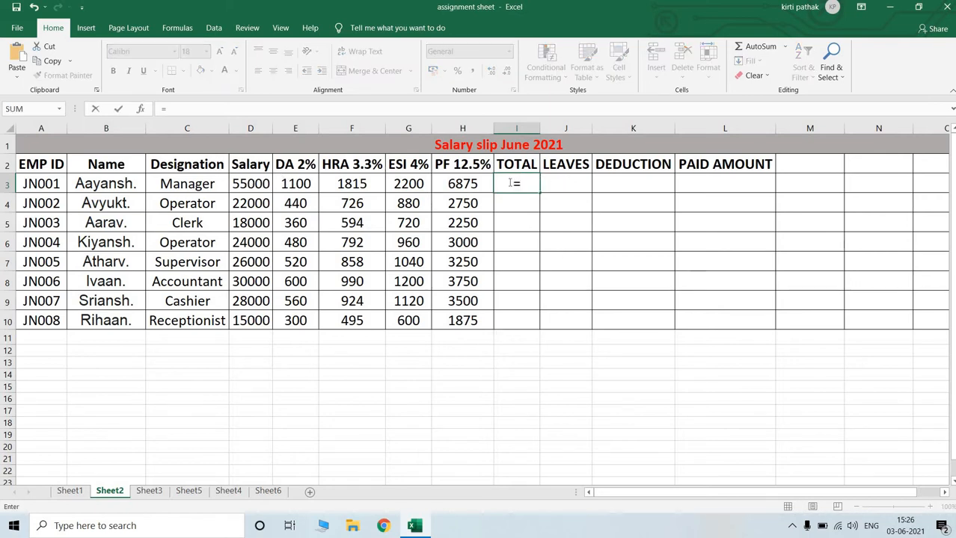
pyautogui.click(257, 188)
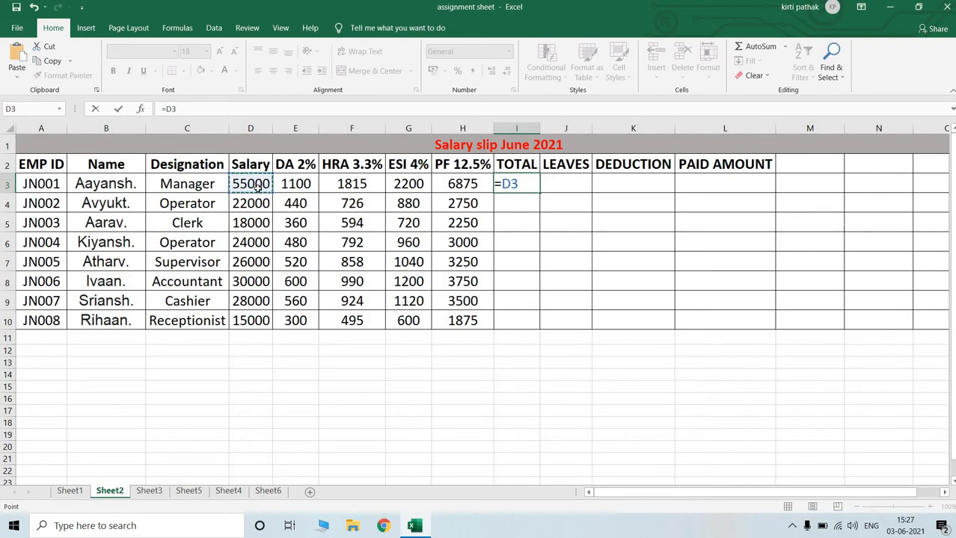
pyautogui.click(296, 184)
pyautogui.click(258, 184)
pyautogui.write('+')
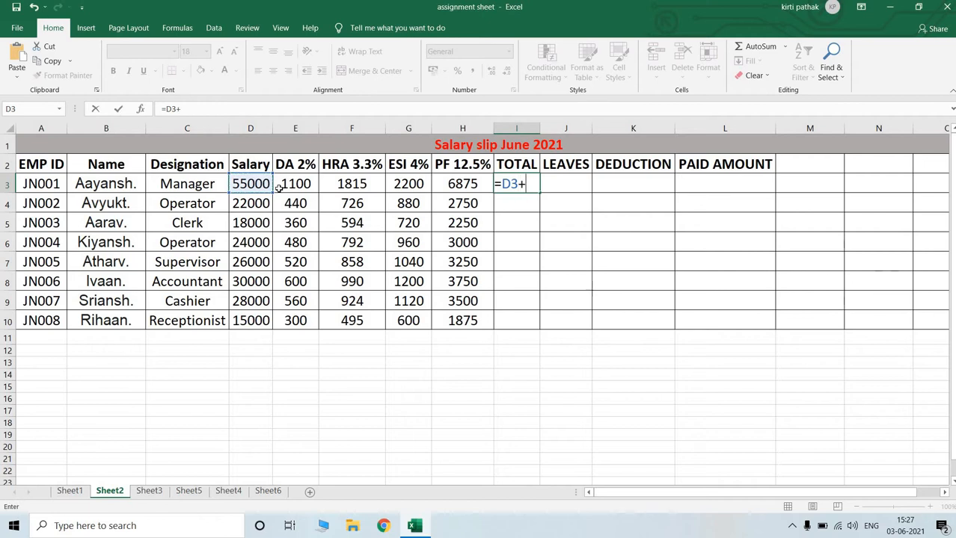
pyautogui.click(306, 182)
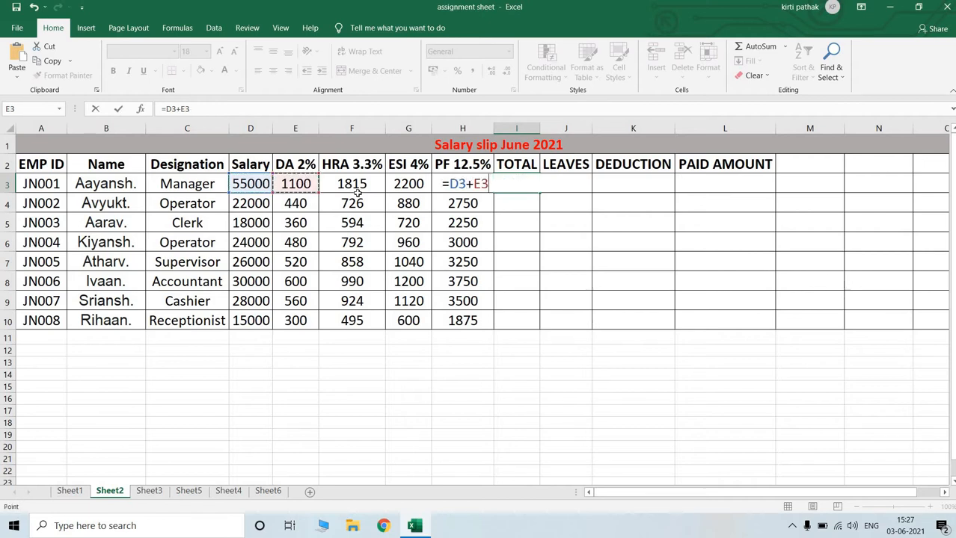
pyautogui.write('+')
pyautogui.click(331, 180)
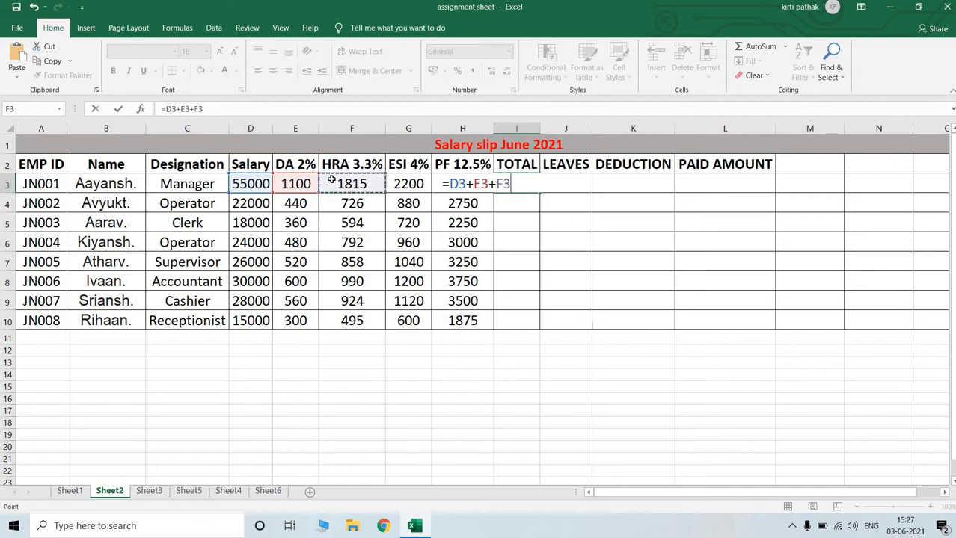
pyautogui.write('+')
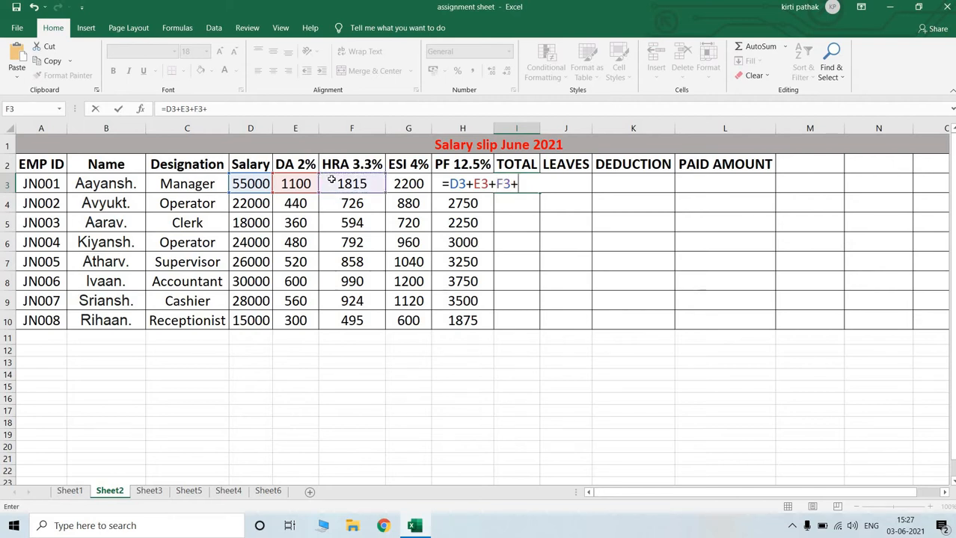
pyautogui.click(409, 184)
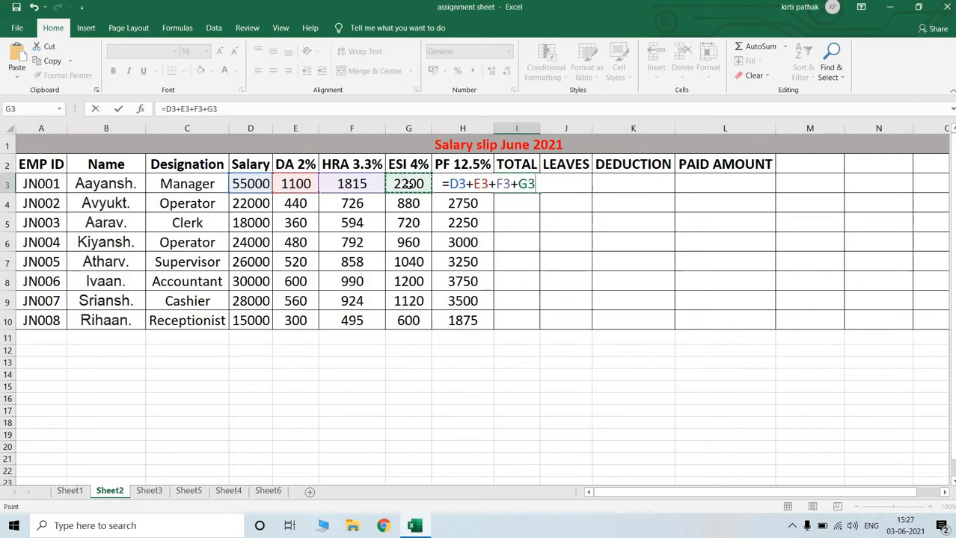
pyautogui.write('-')
pyautogui.press('BackSpace')
pyautogui.press('BackSpace')
pyautogui.press('BackSpace')
pyautogui.press('BackSpace')
pyautogui.press('BackSpace')
pyautogui.press('BackSpace')
pyautogui.press('BackSpace')
pyautogui.press('BackSpace')
pyautogui.press('BackSpace')
pyautogui.press('BackSpace')
pyautogui.press('BackSpace')
pyautogui.press('BackSpace')
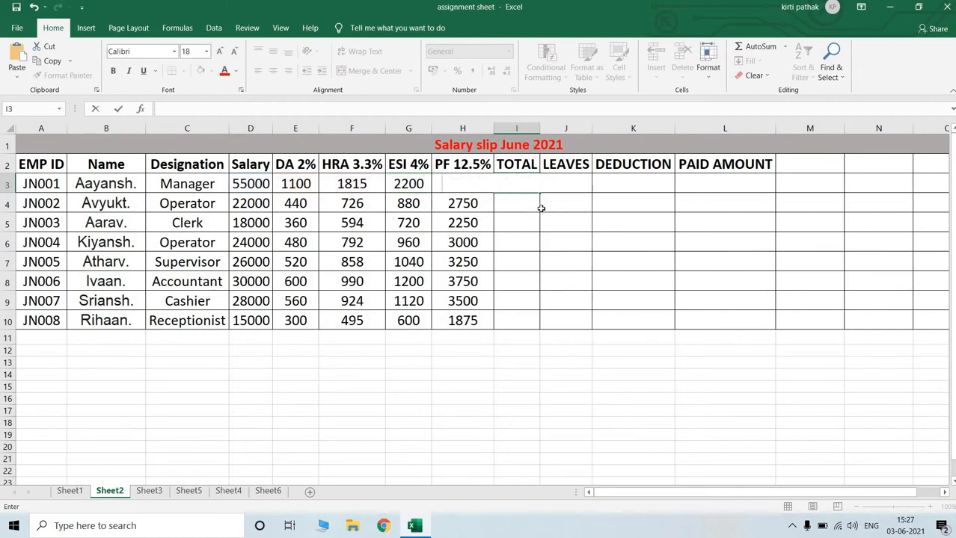
# - Enter the formula =SUM(D3:H3) in cell I3 for the first employee's total
pyautogui.write('=')
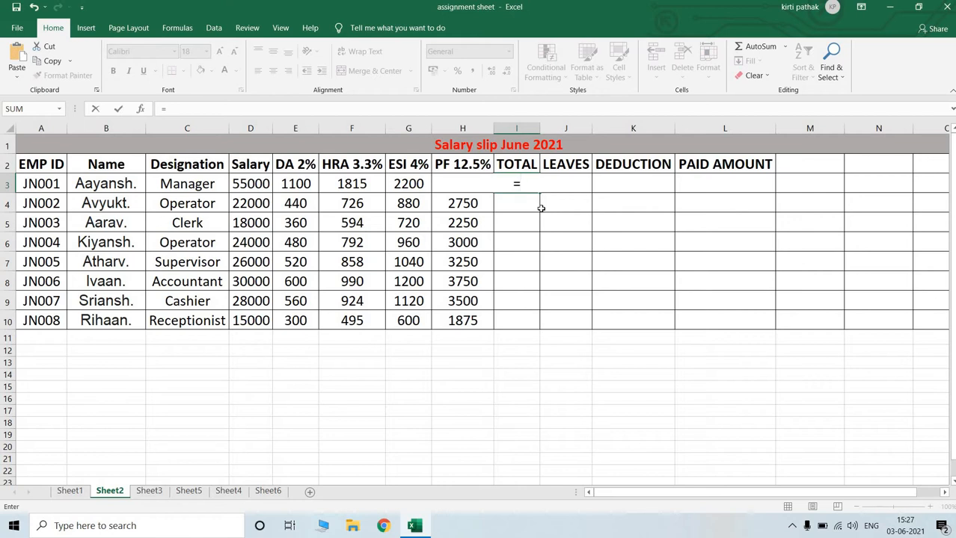
pyautogui.write('sum')
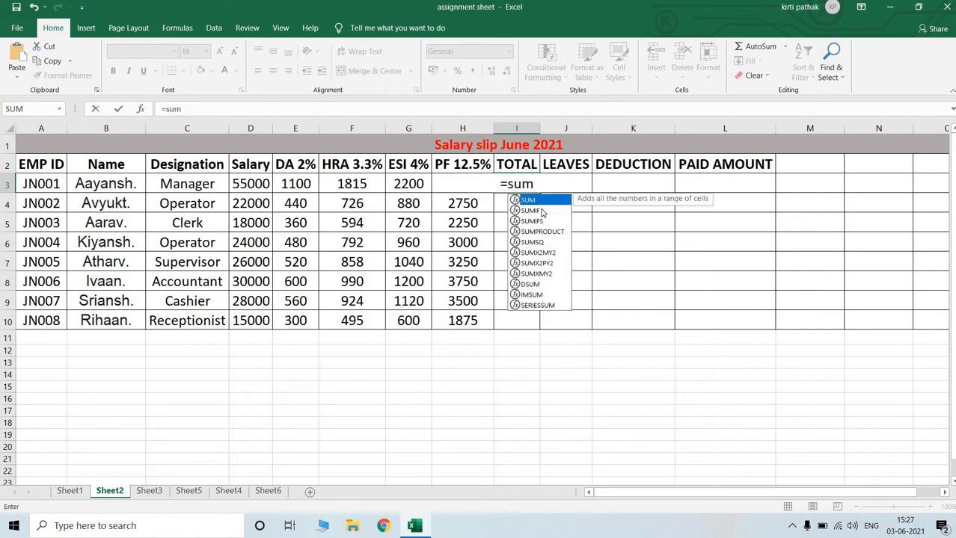
pyautogui.write('(')
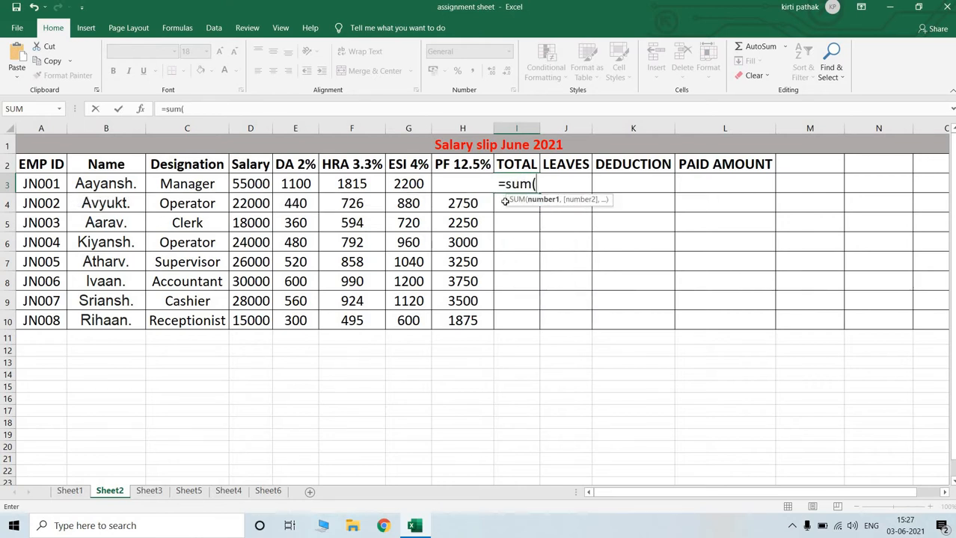
pyautogui.click(247, 184)
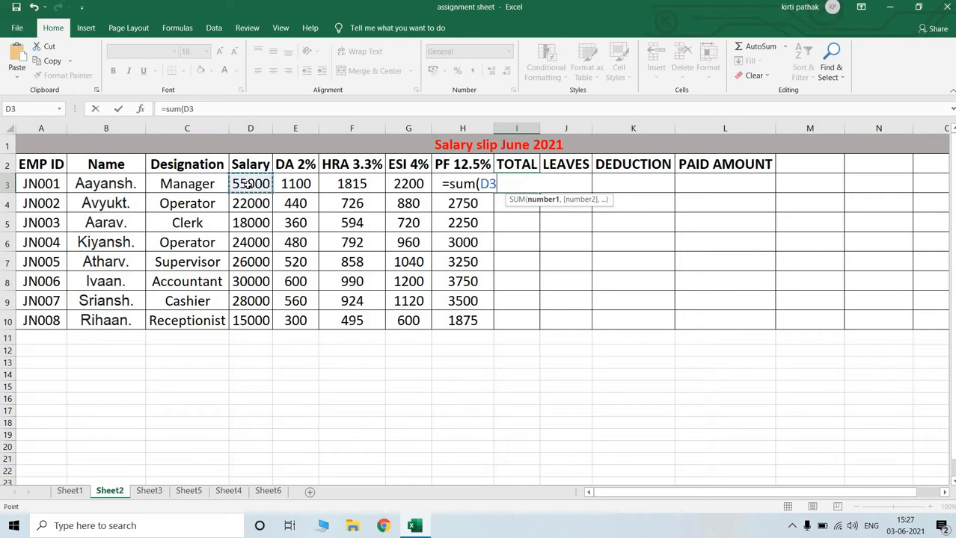
pyautogui.press('F8')
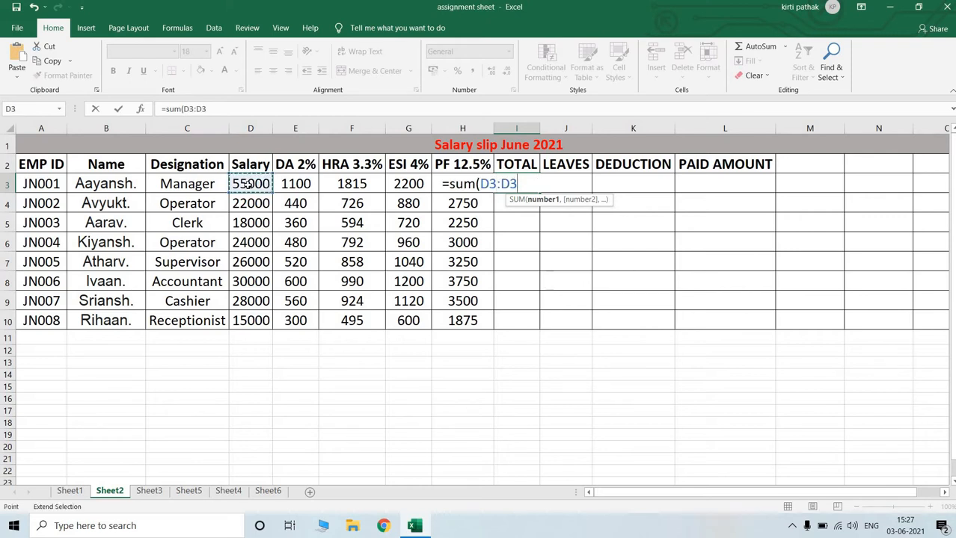
pyautogui.press('BackSpace')
pyautogui.press('BackSpace')
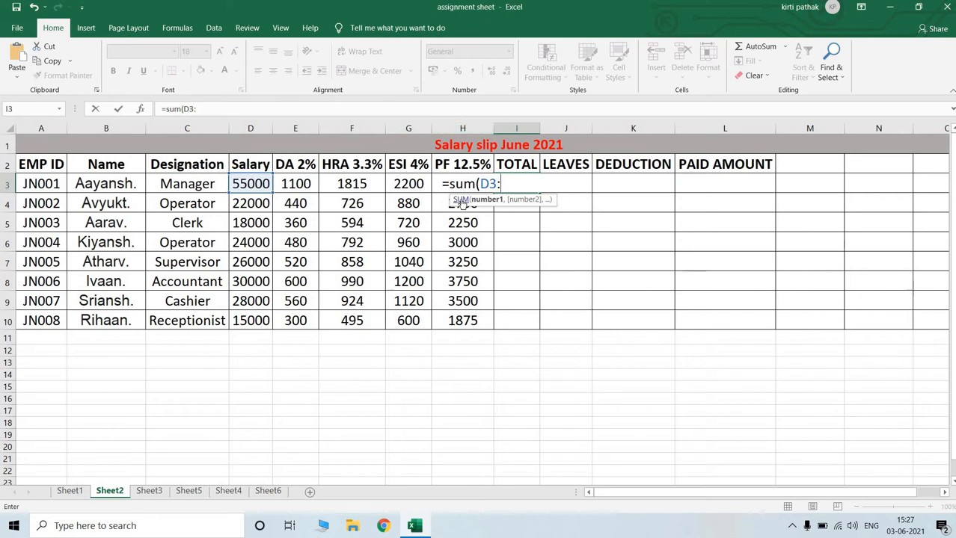
pyautogui.write('h')
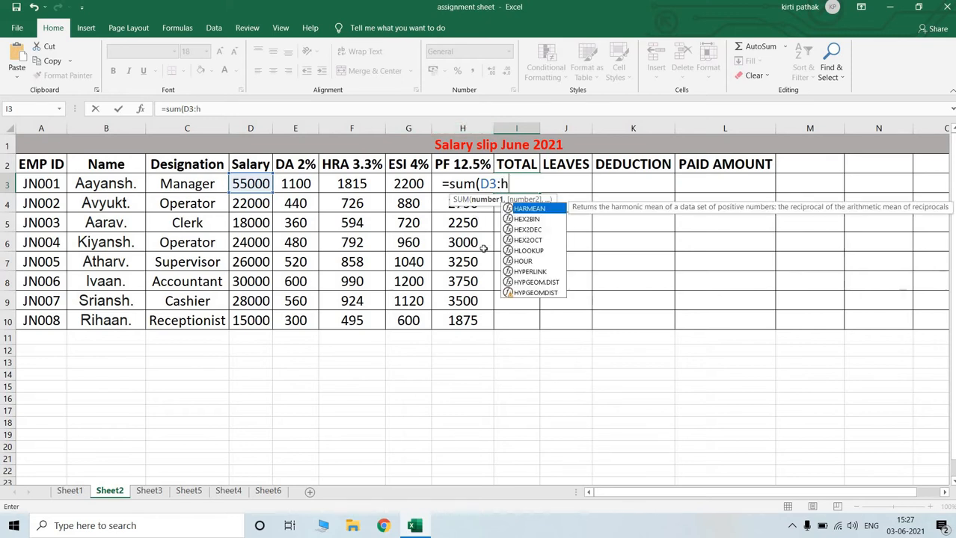
pyautogui.write('3)')
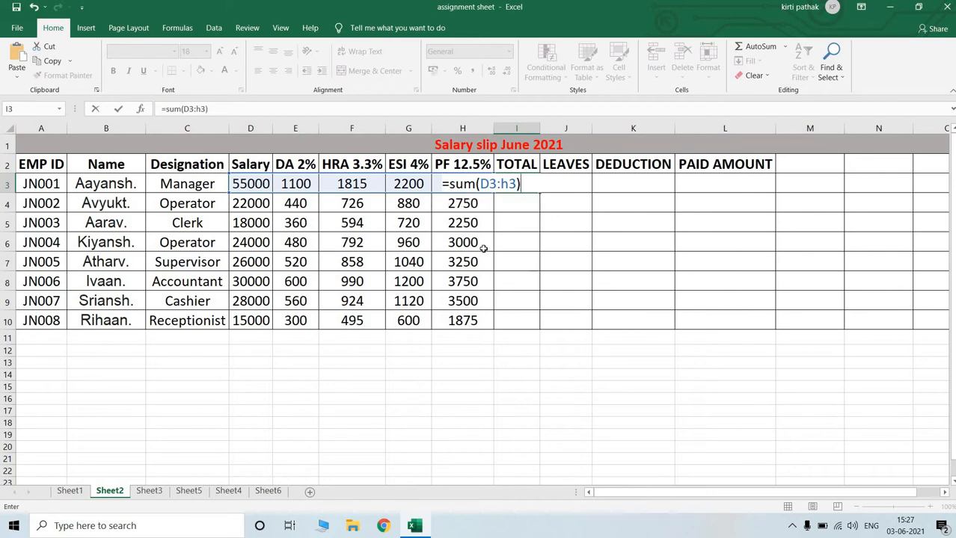
pyautogui.press('Return')
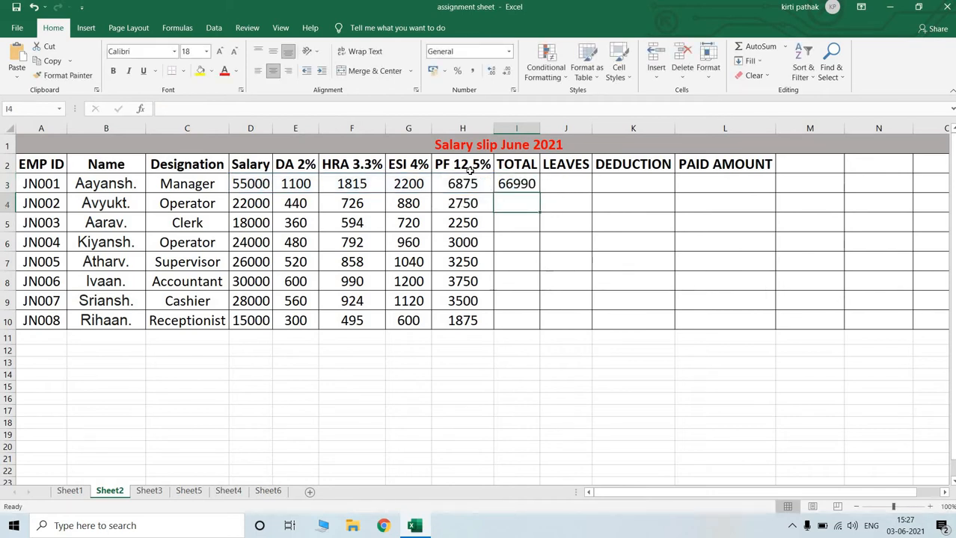
# - Edit the first employee's TOTAL formula in I3 to =SUM(D3:G3)-H3 so that the PF is subtracted
pyautogui.click(522, 181)
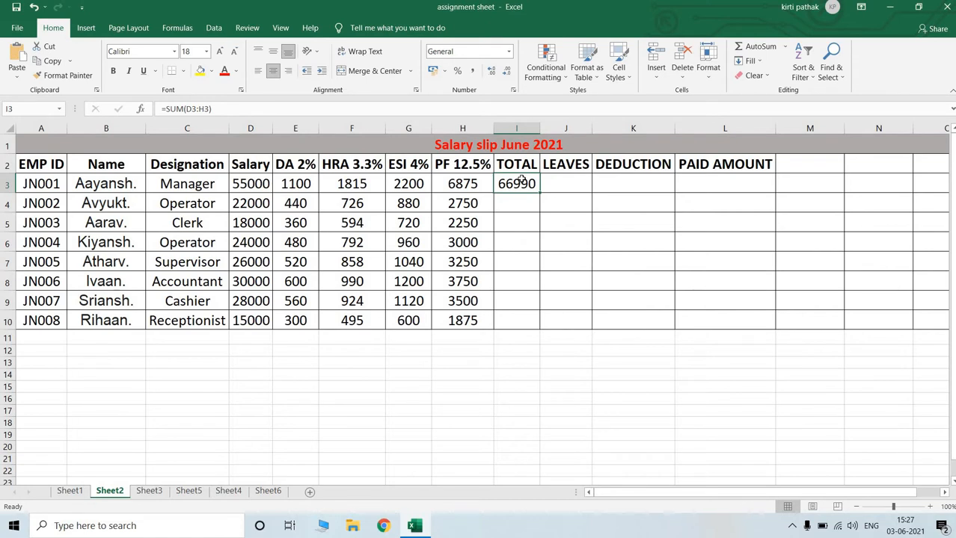
pyautogui.doubleClick(521, 180)
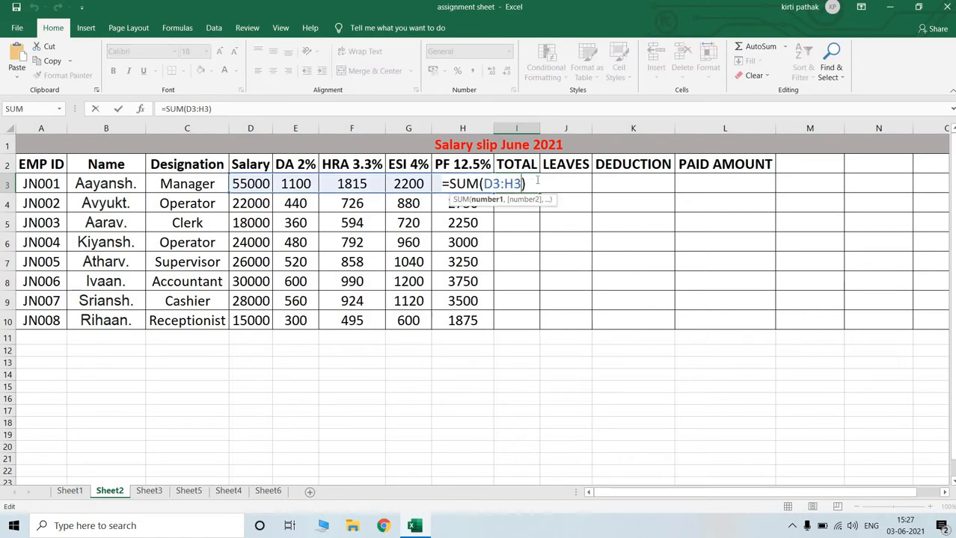
pyautogui.press('BackSpace')
pyautogui.press('BackSpace')
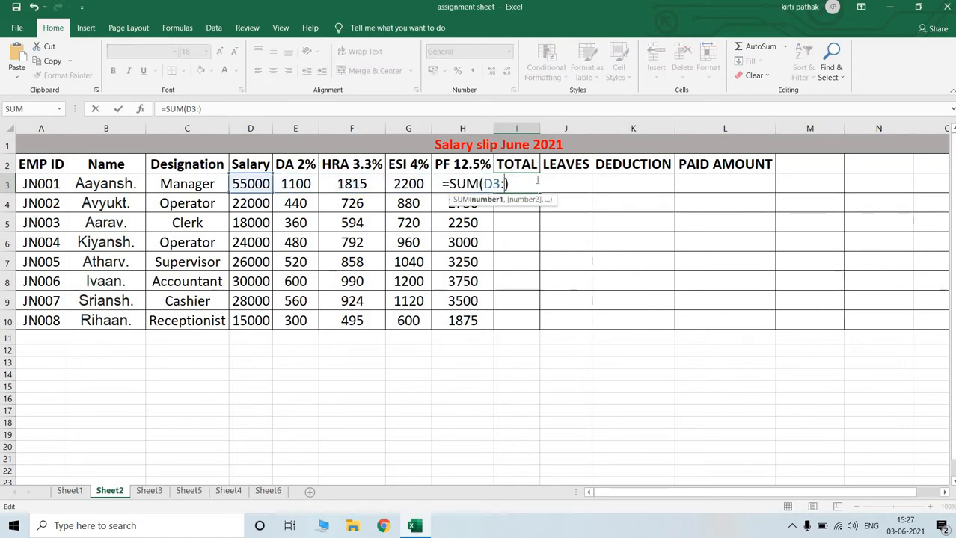
pyautogui.write('g3')
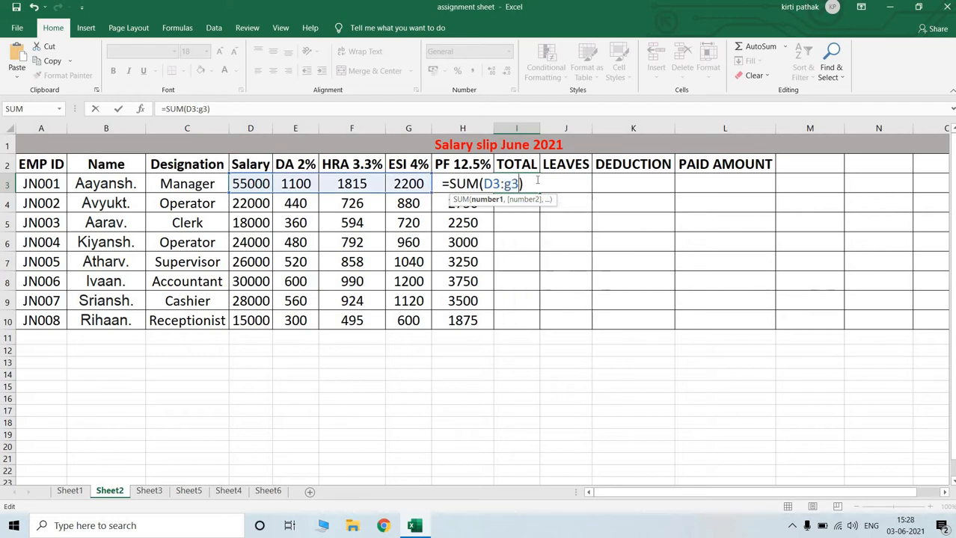
pyautogui.press('Right')
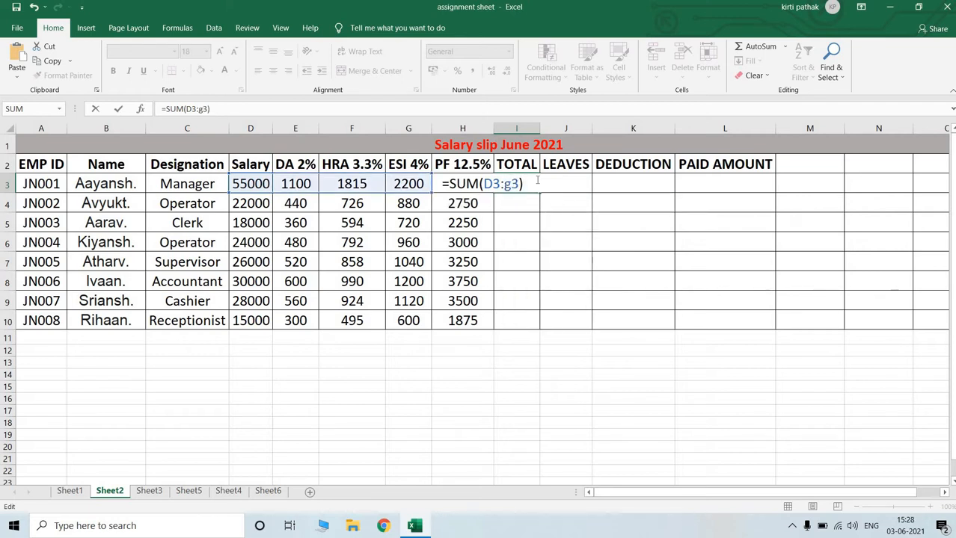
pyautogui.write('-h3')
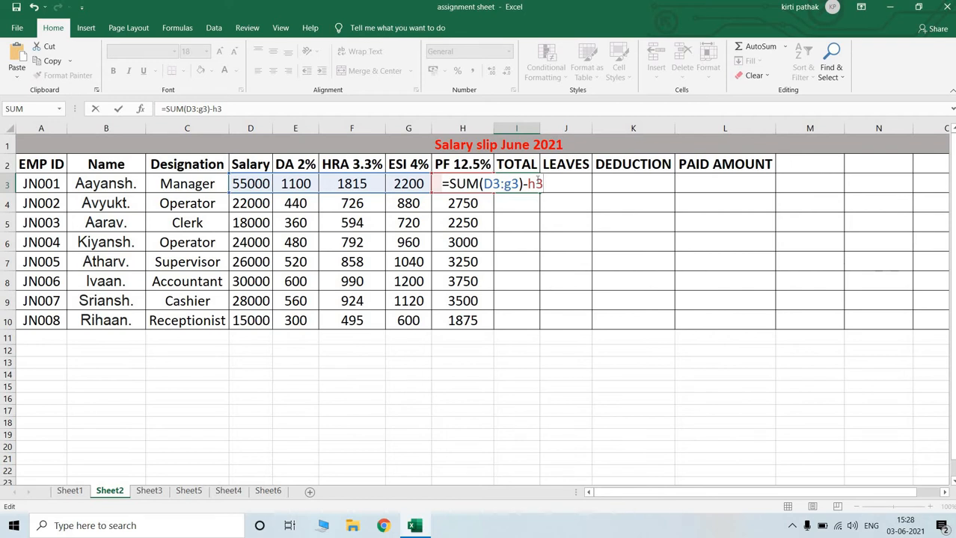
pyautogui.press('Return')
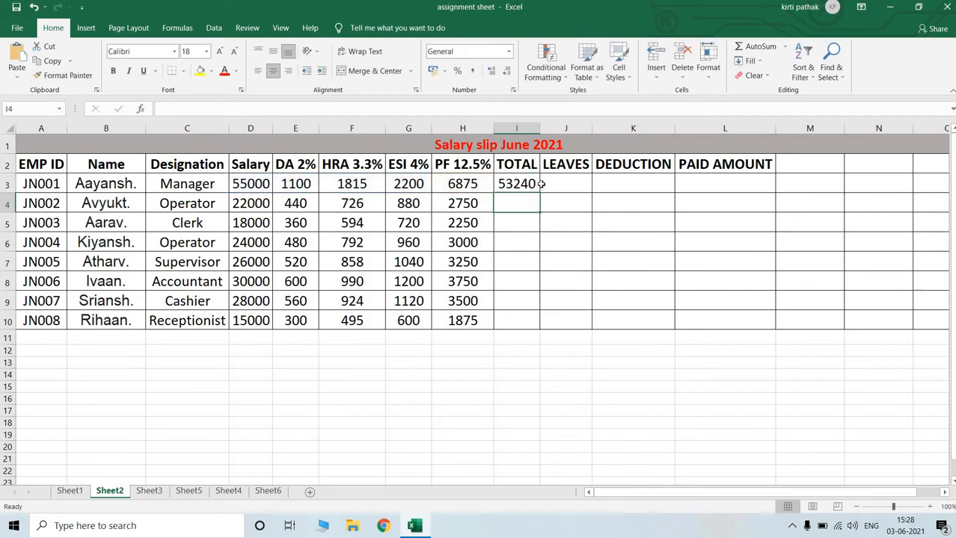
# - Fill the TOTAL formula from I3 down to I10 for the remaining employees
pyautogui.click(516, 183)
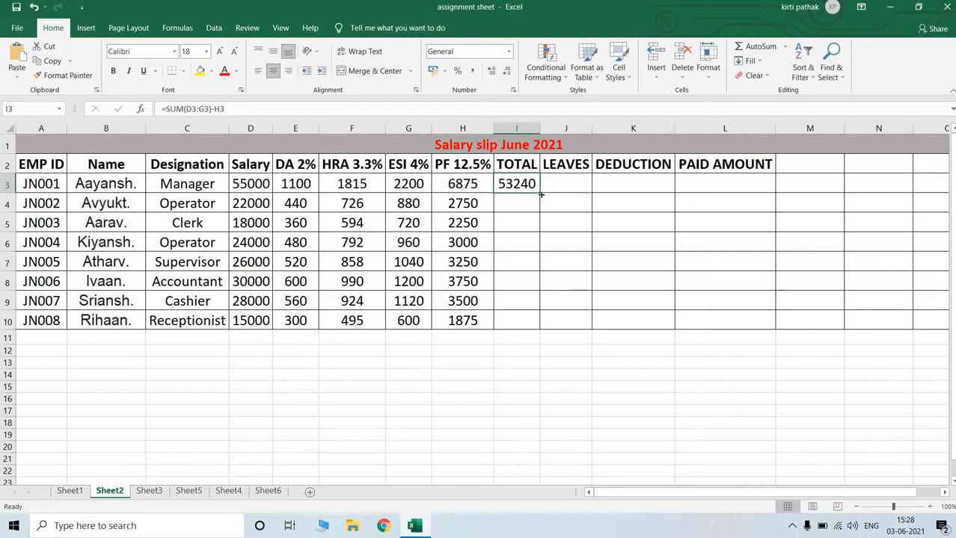
pyautogui.moveTo(540, 194); pyautogui.dragTo(550, 327)
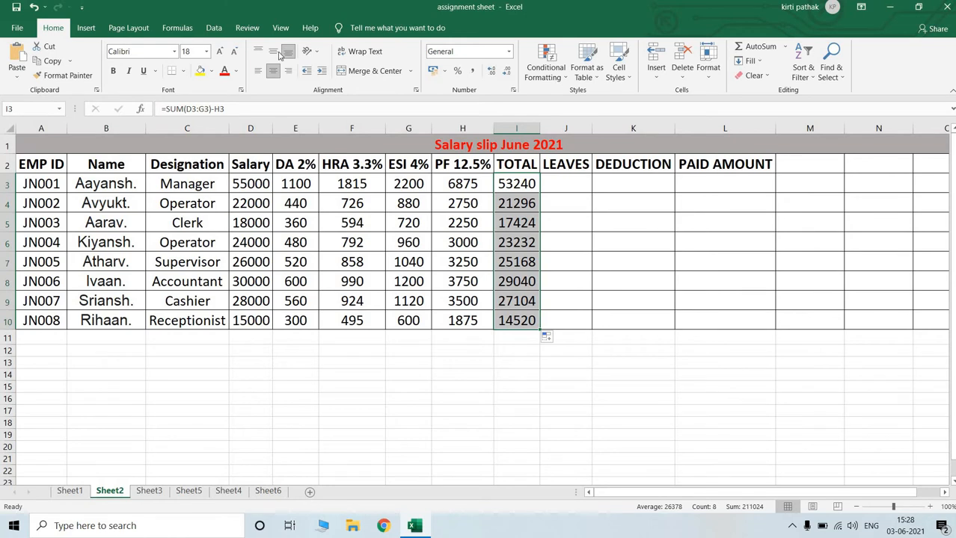
pyautogui.click(233, 105)
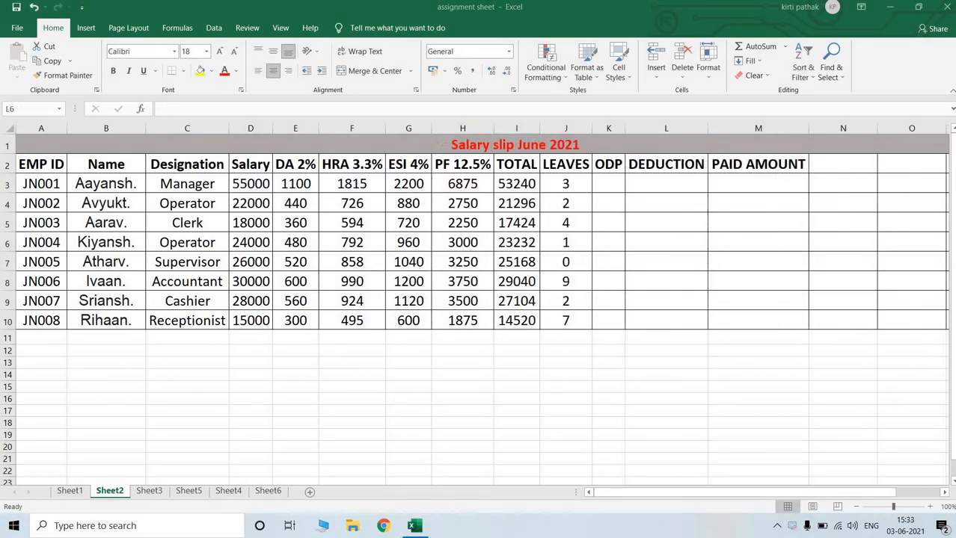
# - Calculate the first employee's ODP in K3 by dividing the salary by 30 with =D3/30
pyautogui.click(506, 183)
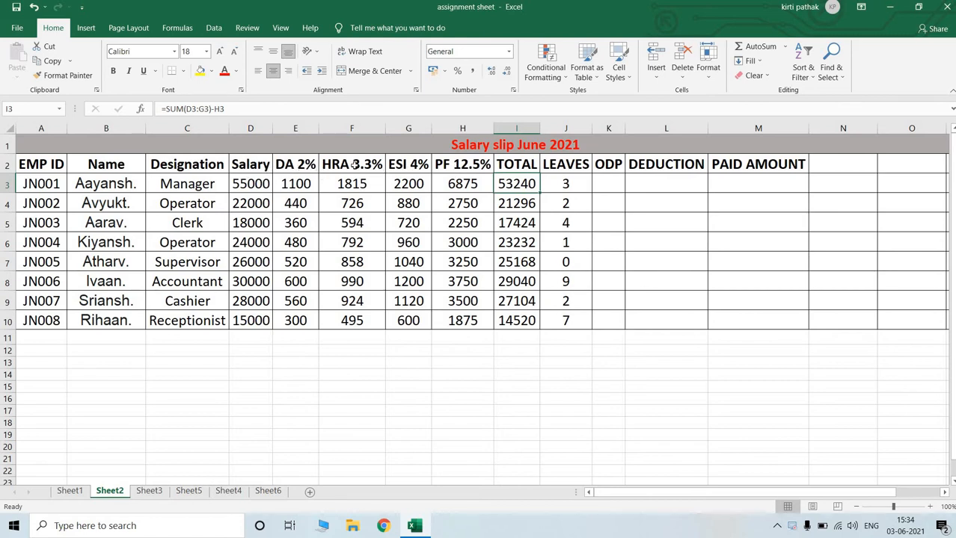
pyautogui.click(569, 186)
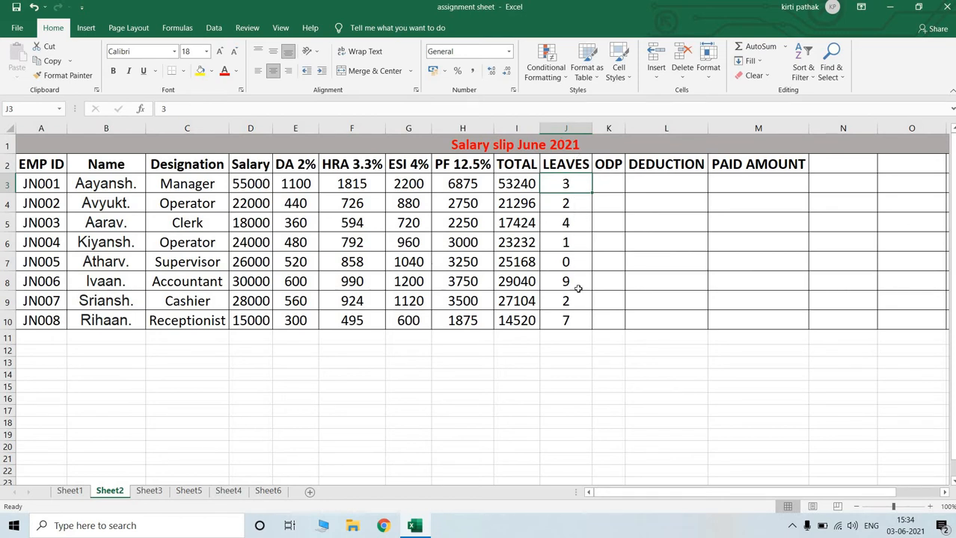
pyautogui.click(613, 182)
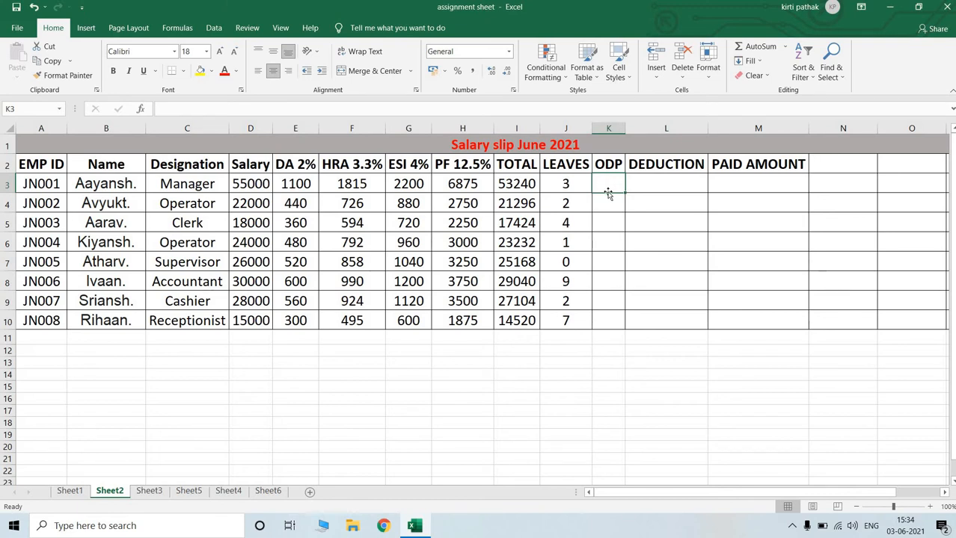
pyautogui.click(249, 184)
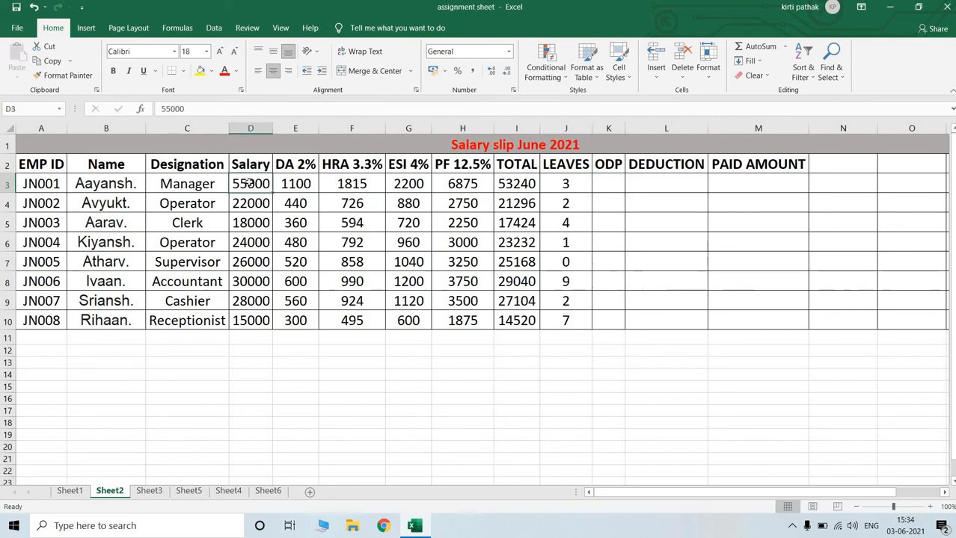
pyautogui.click(614, 182)
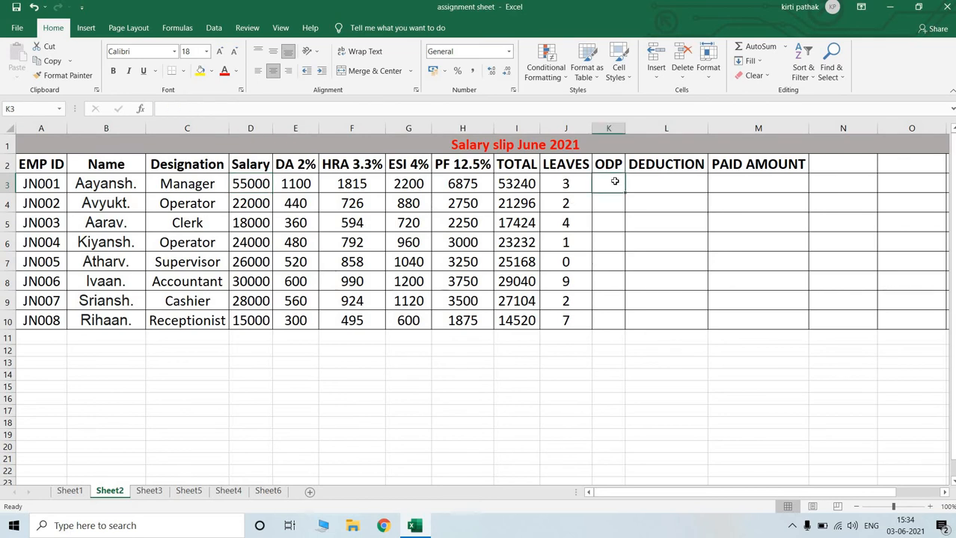
pyautogui.write('=')
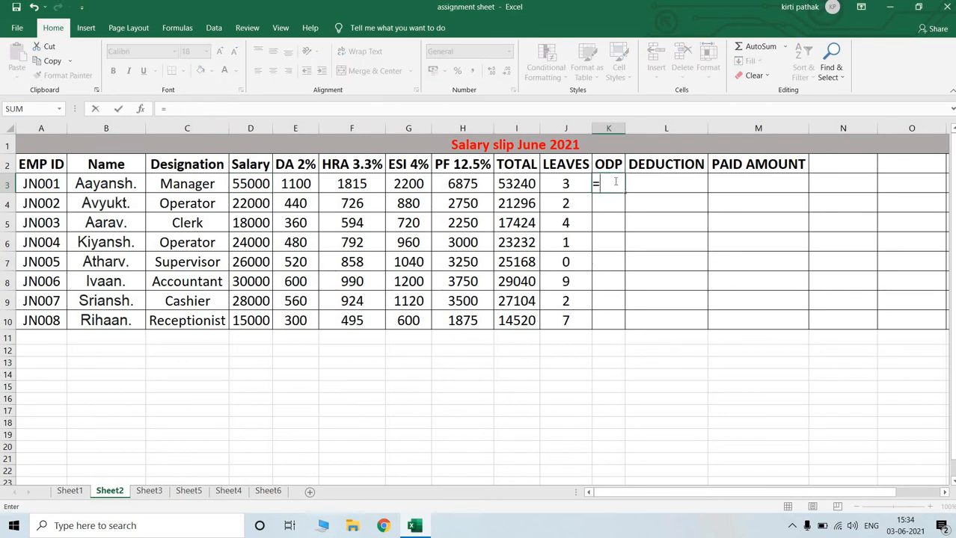
pyautogui.click(254, 184)
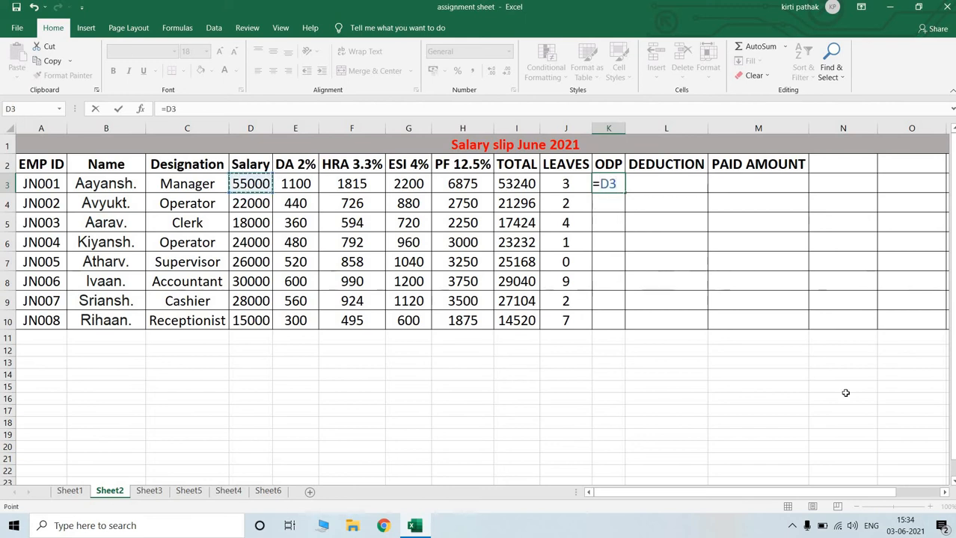
pyautogui.write('/30')
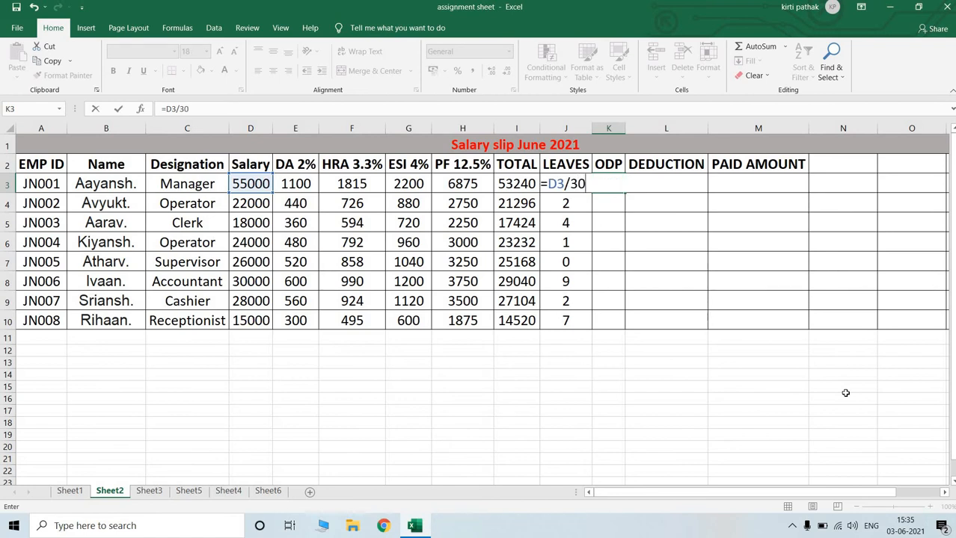
pyautogui.press('Return')
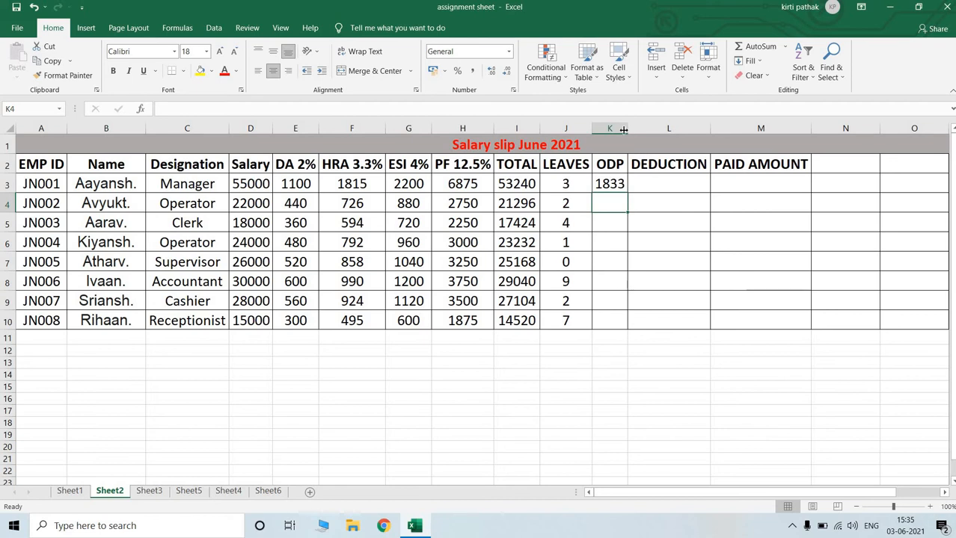
# - Fit the ODP column's width to its contents and fill the formula from K3 down to K10
pyautogui.doubleClick(627, 129)
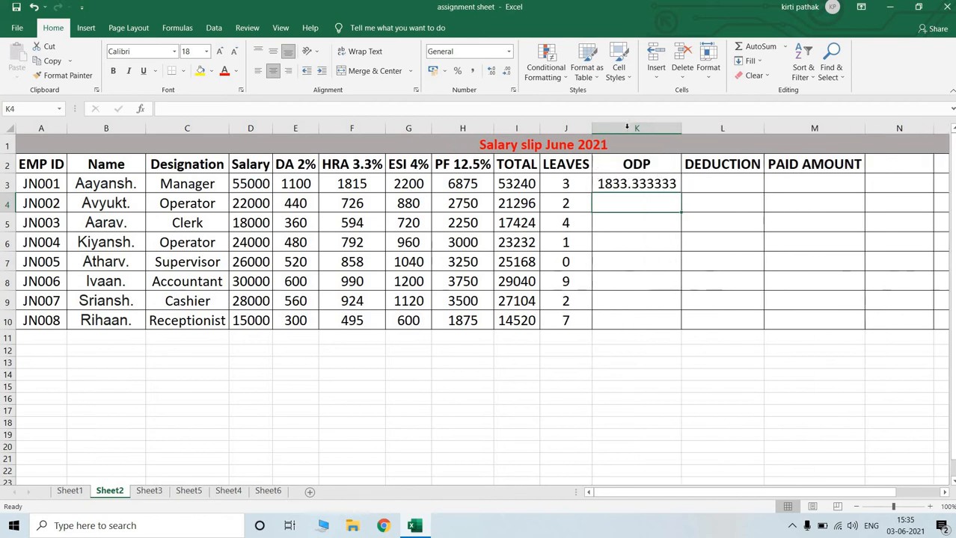
pyautogui.click(639, 183)
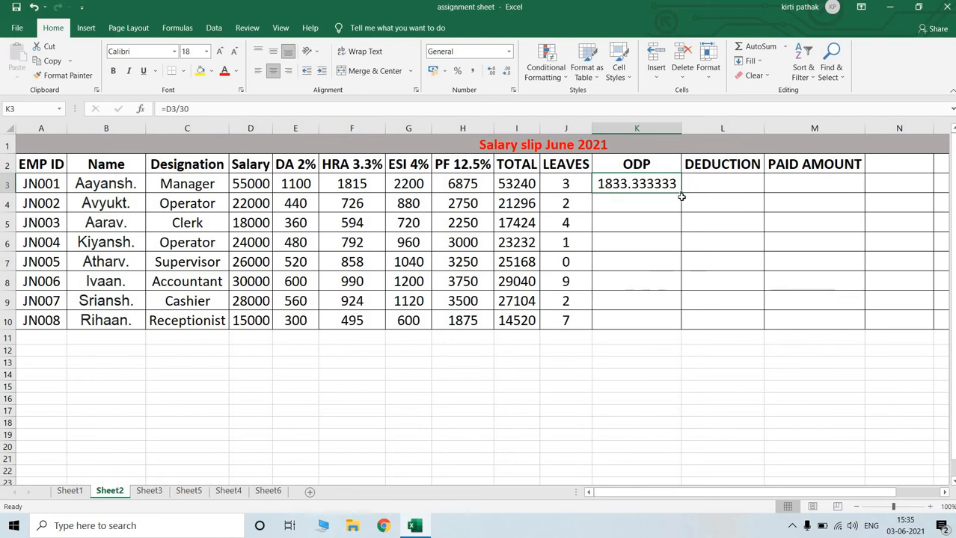
pyautogui.moveTo(678, 193); pyautogui.dragTo(698, 320)
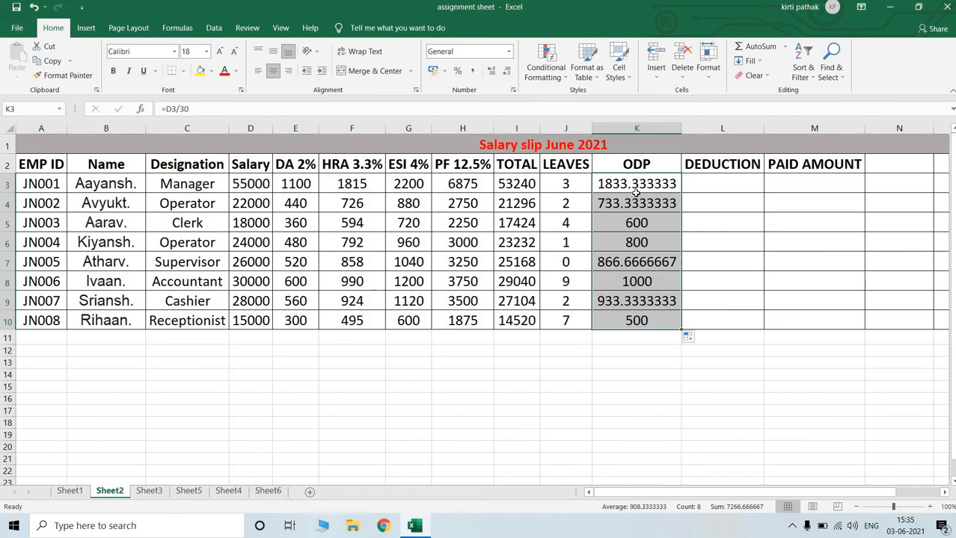
# - Calculate the first employee's deduction in L3 with =K3*J3 and fill the formula down to L10
pyautogui.click(713, 184)
pyautogui.click(630, 185)
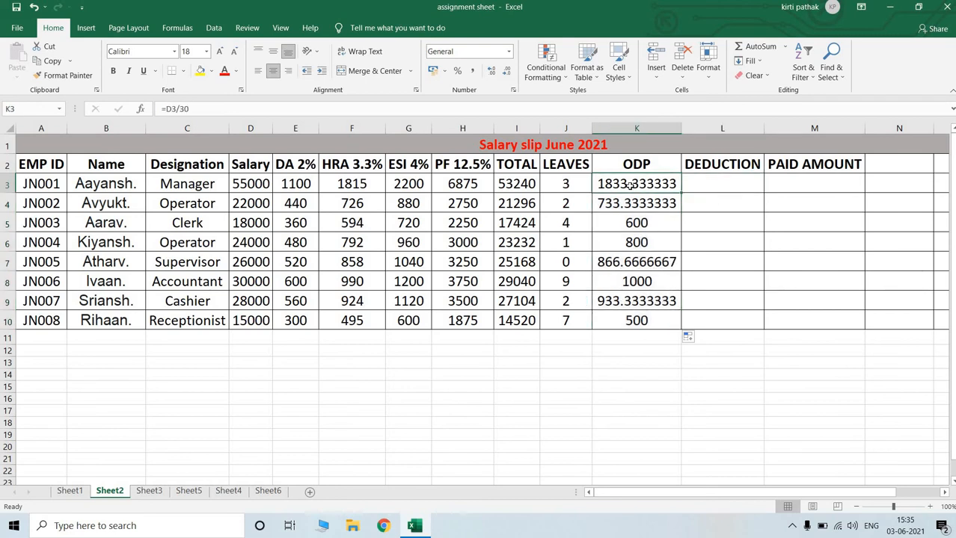
pyautogui.click(570, 184)
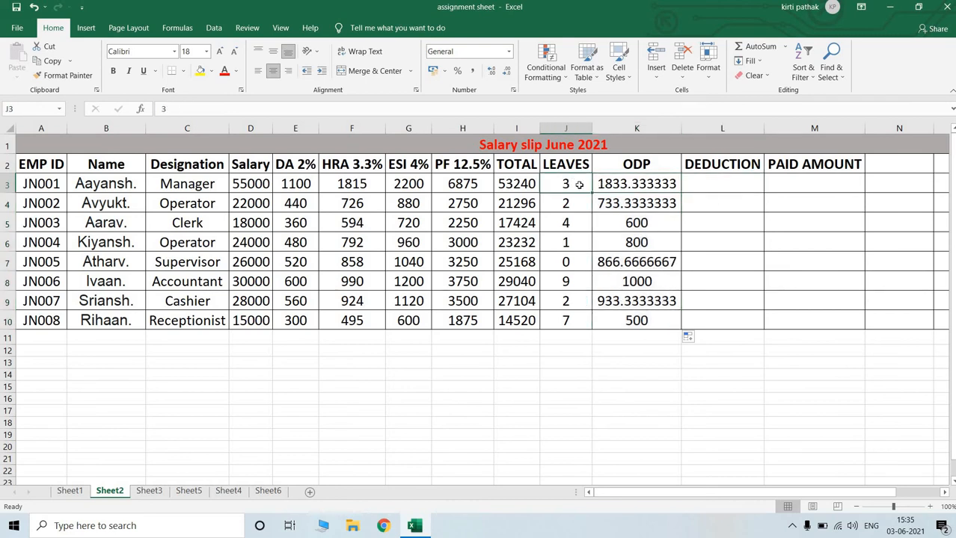
pyautogui.click(717, 187)
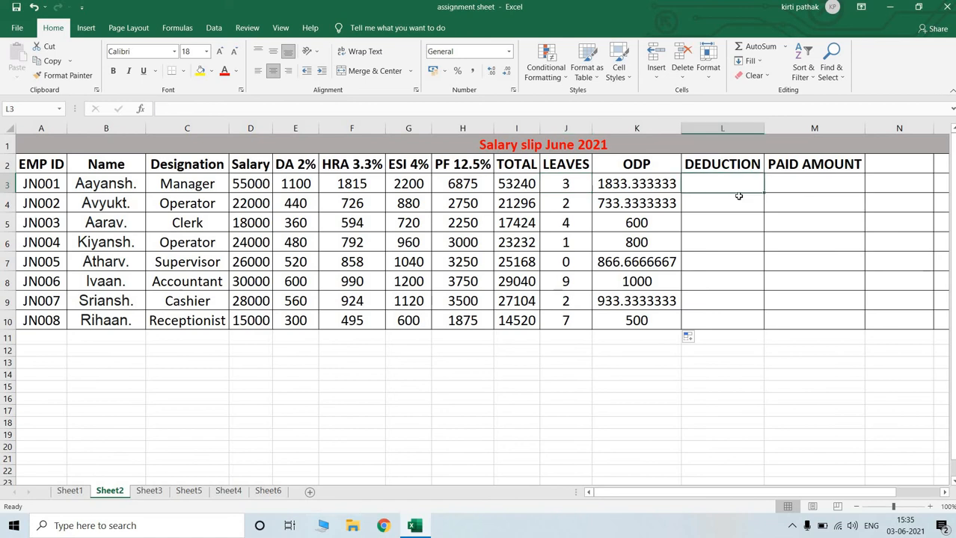
pyautogui.write('=')
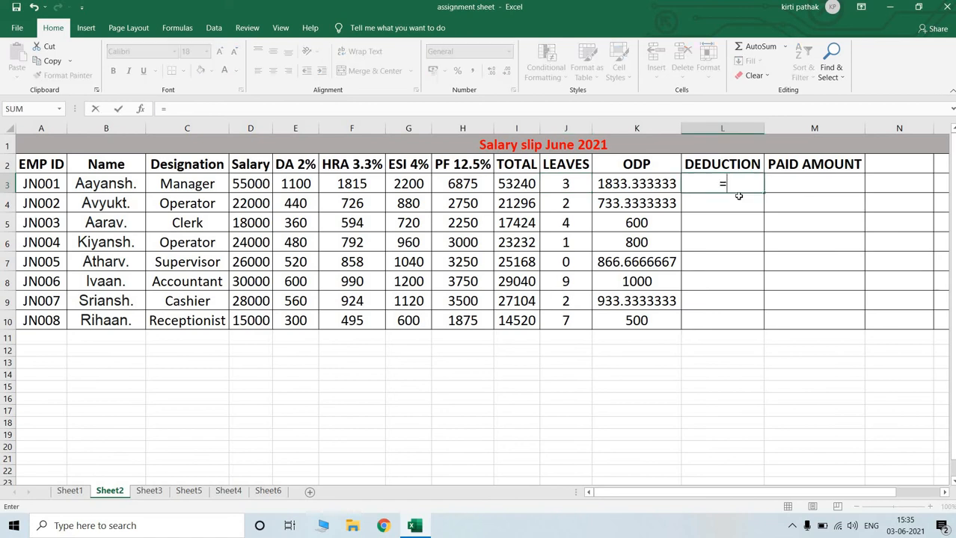
pyautogui.click(656, 183)
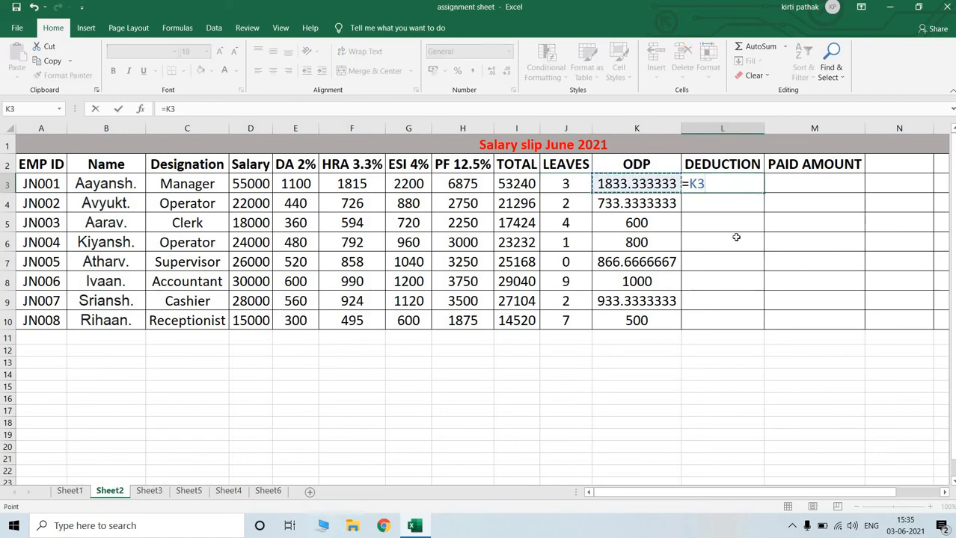
pyautogui.write('*')
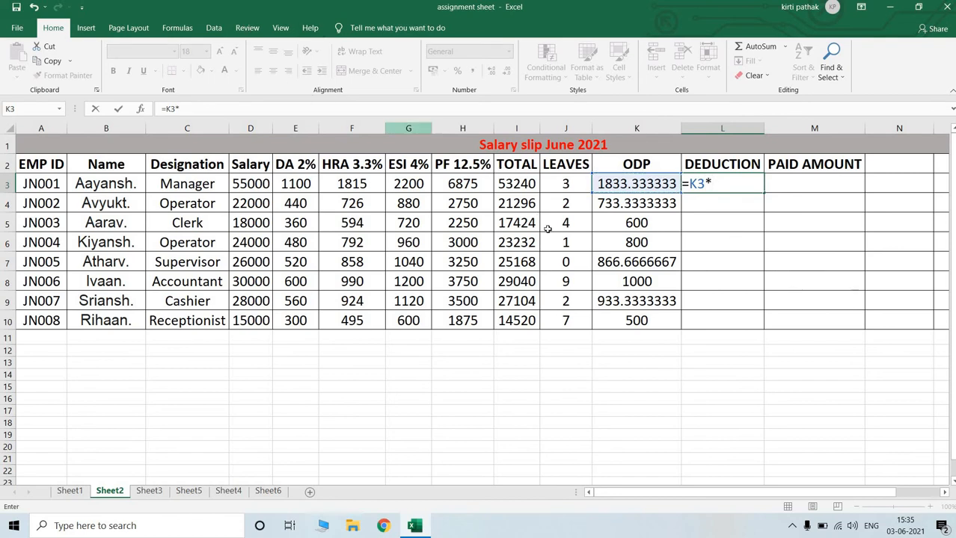
pyautogui.click(565, 183)
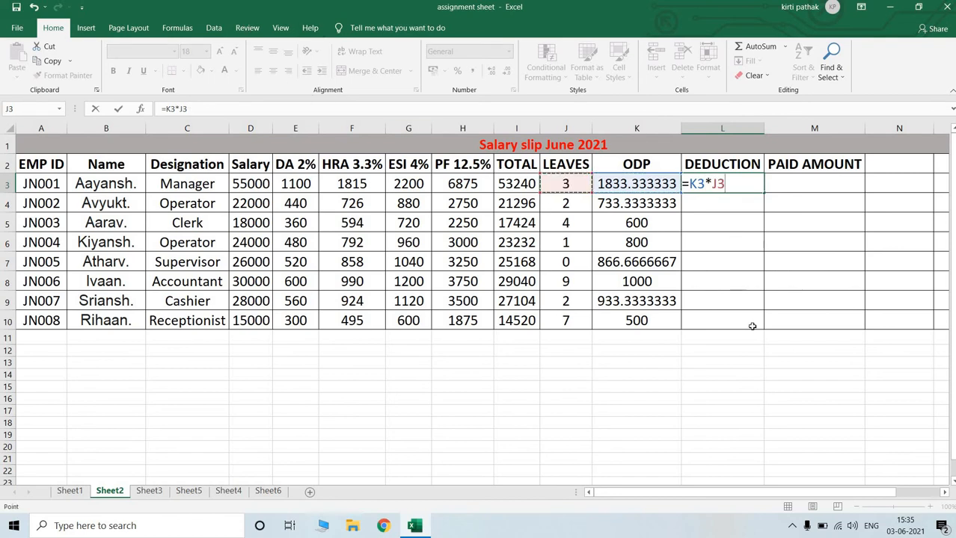
pyautogui.press('Return')
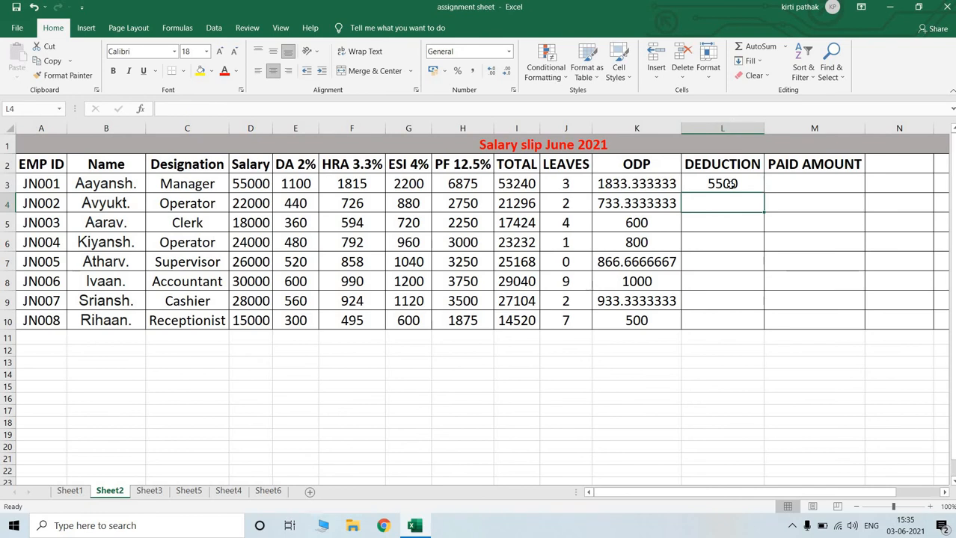
pyautogui.click(751, 188)
pyautogui.moveTo(764, 193); pyautogui.dragTo(769, 321)
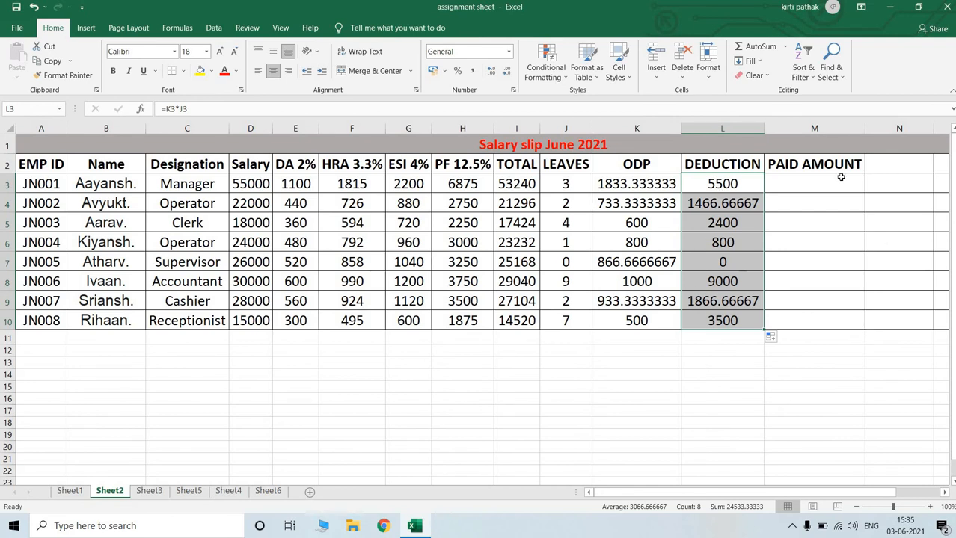
# - Calculate the first employee's paid amount in M3 with =I3-L3 and fill the formula down to M10
pyautogui.press('Right')
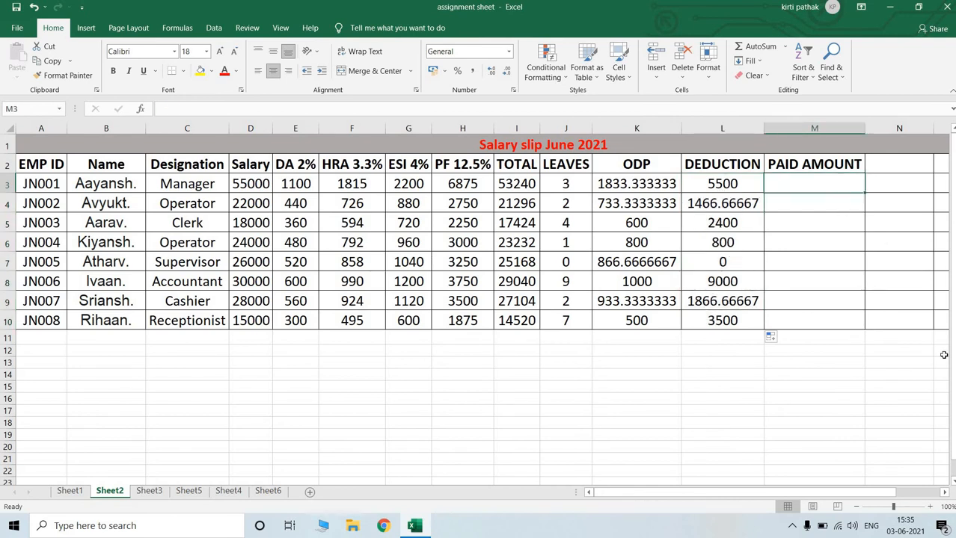
pyautogui.write('=')
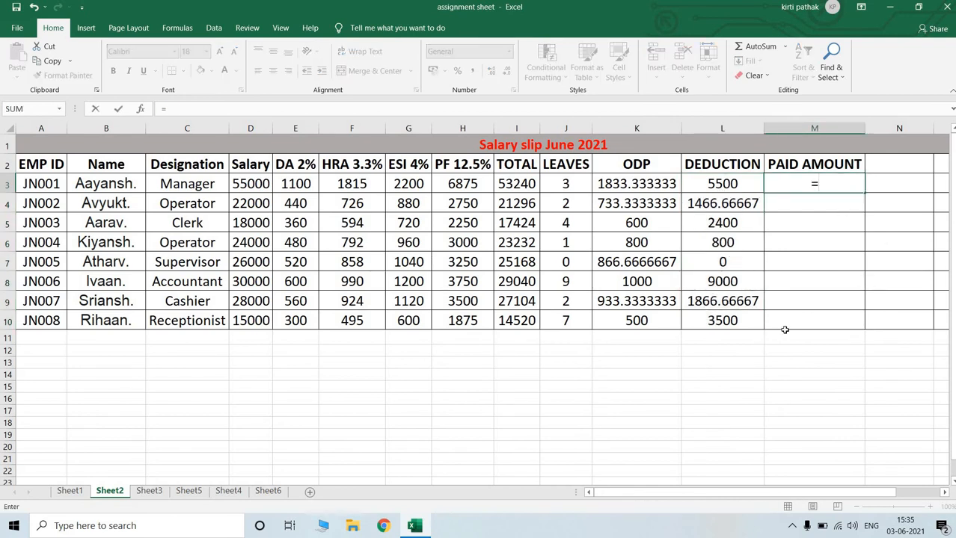
pyautogui.click(519, 184)
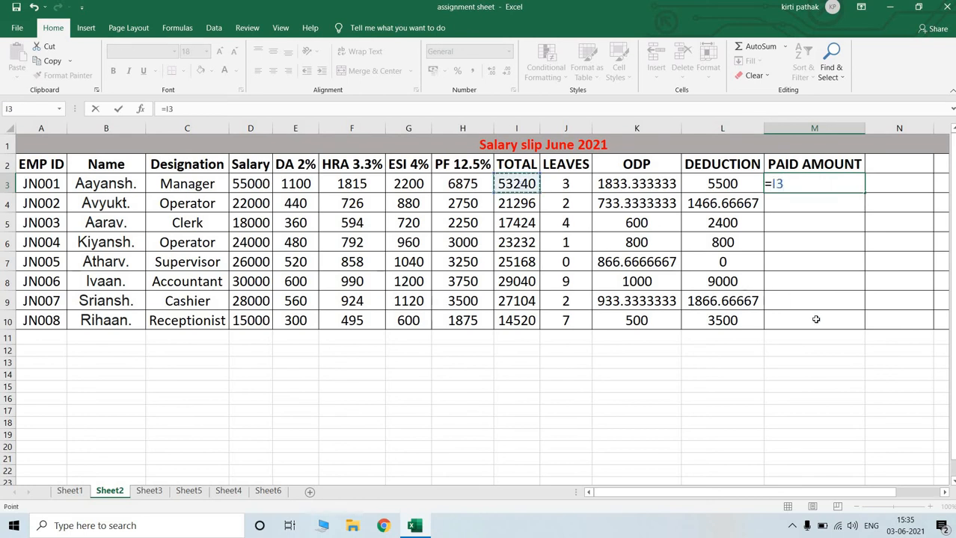
pyautogui.write('-')
pyautogui.click(711, 184)
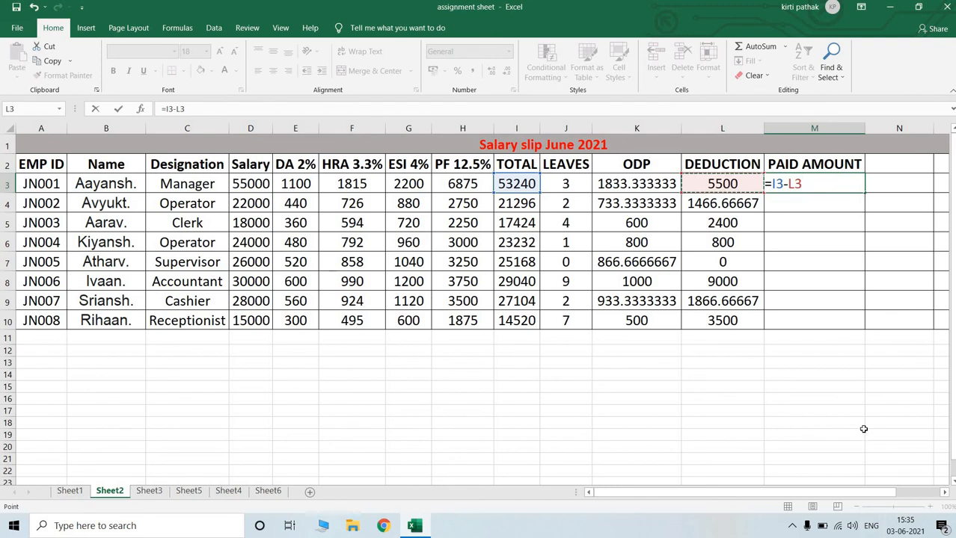
pyautogui.press('Return')
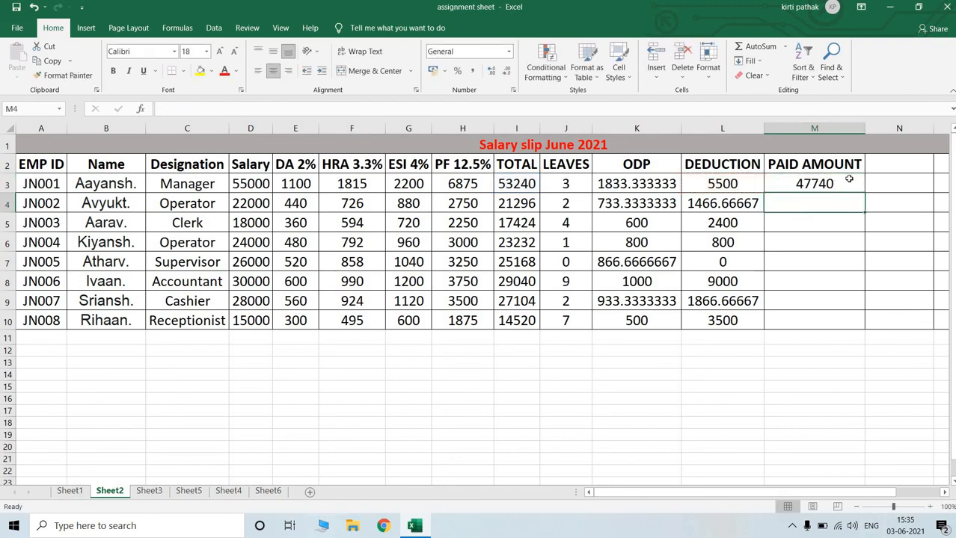
pyautogui.click(859, 191)
pyautogui.moveTo(864, 194); pyautogui.dragTo(866, 337)
pyautogui.click(833, 373)
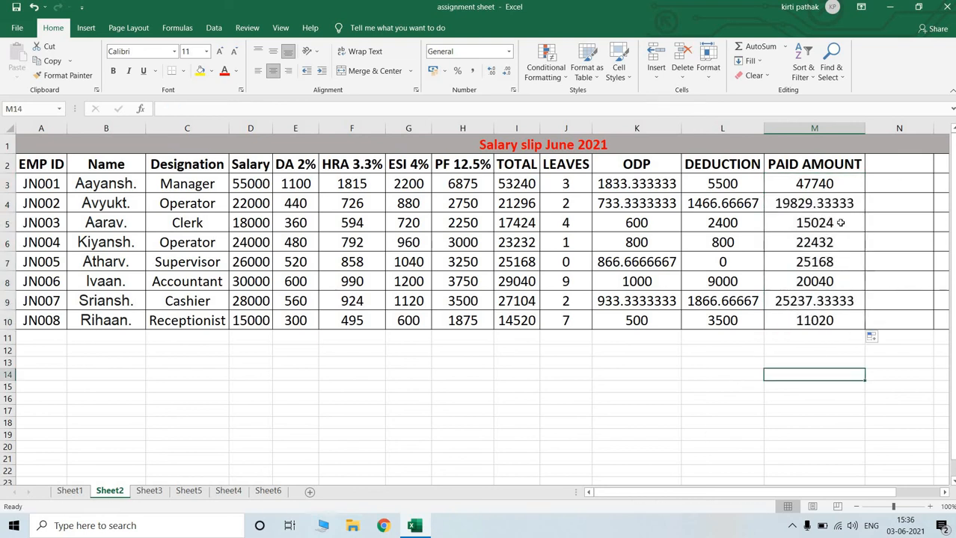
# - Review the first employee's paid amount, salary, DA, HRA, ESI, PF, total, ODP and deduction cells in row 3
pyautogui.click(800, 188)
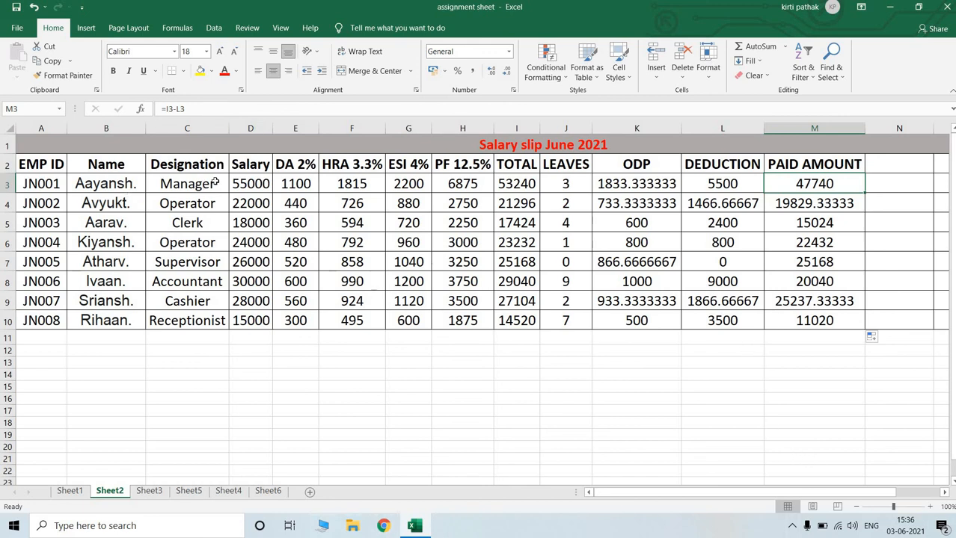
pyautogui.click(247, 188)
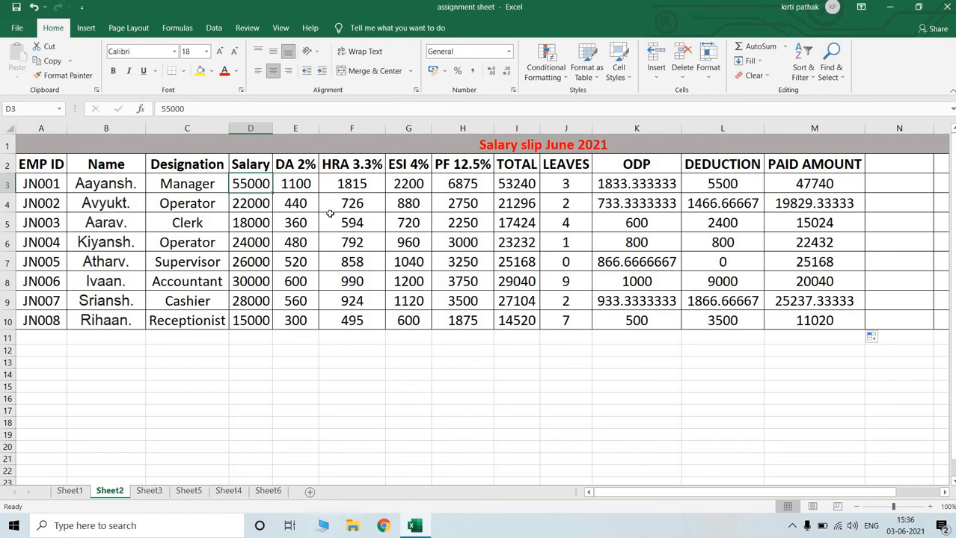
pyautogui.click(296, 184)
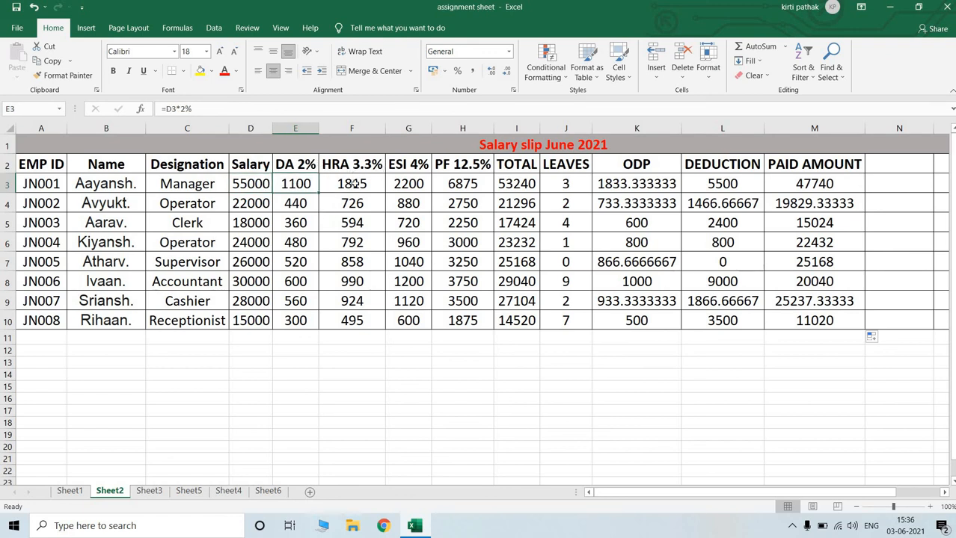
pyautogui.click(354, 184)
pyautogui.click(411, 184)
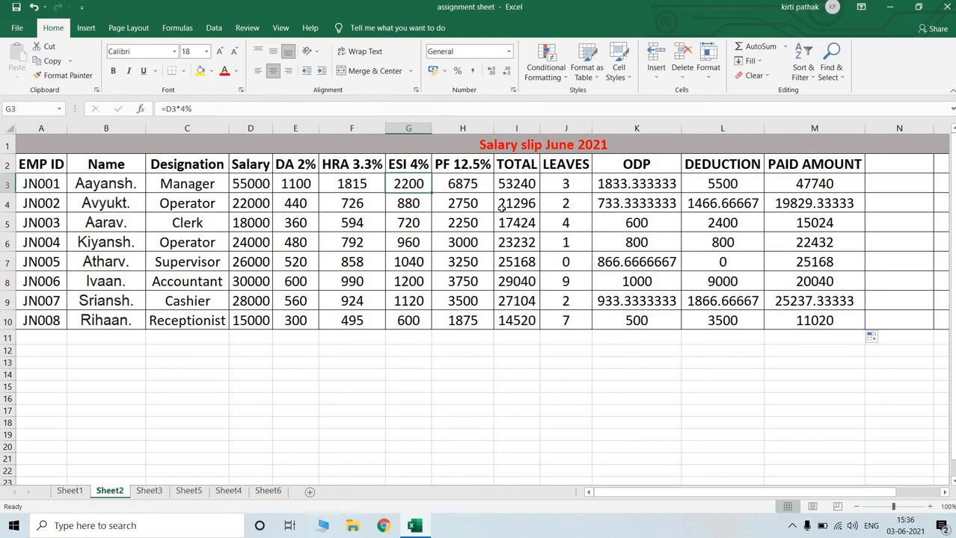
pyautogui.click(475, 187)
pyautogui.click(523, 187)
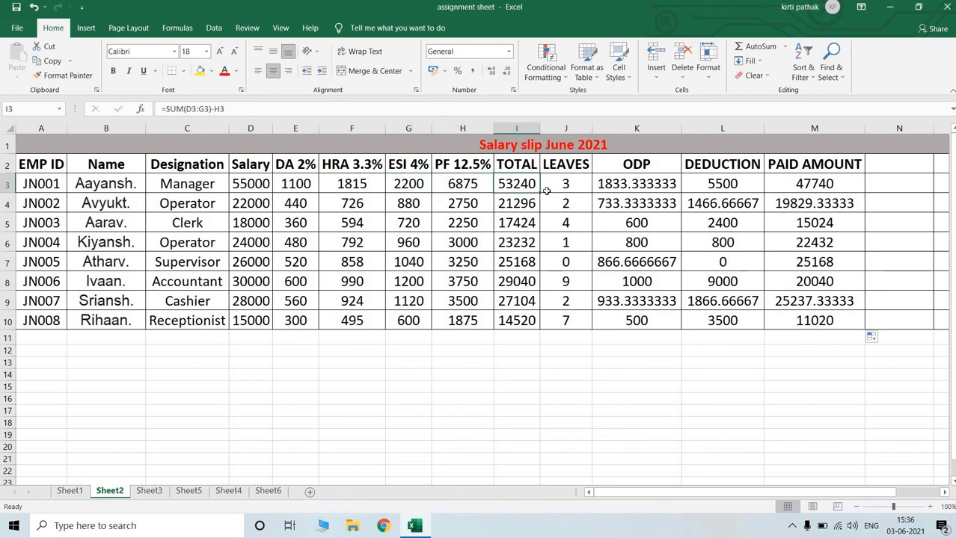
pyautogui.click(614, 189)
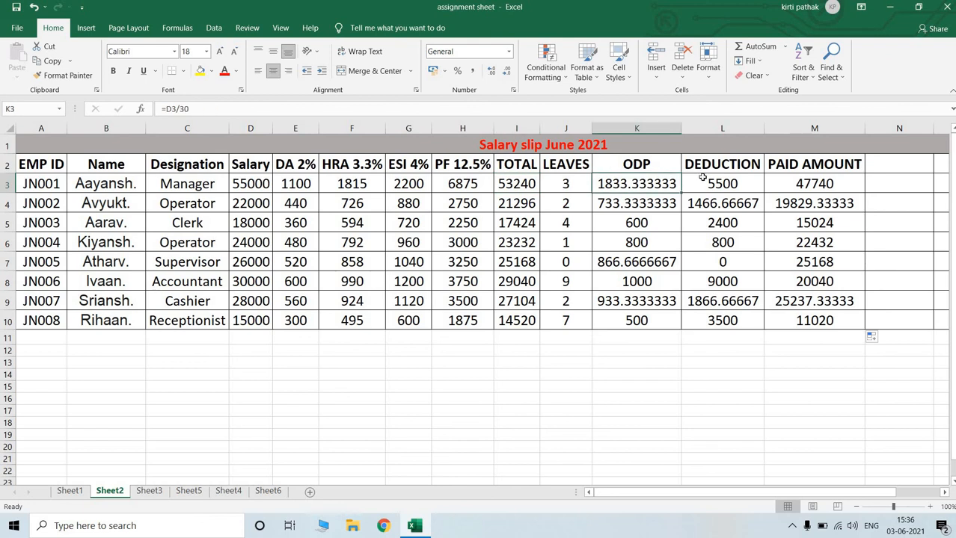
pyautogui.click(759, 184)
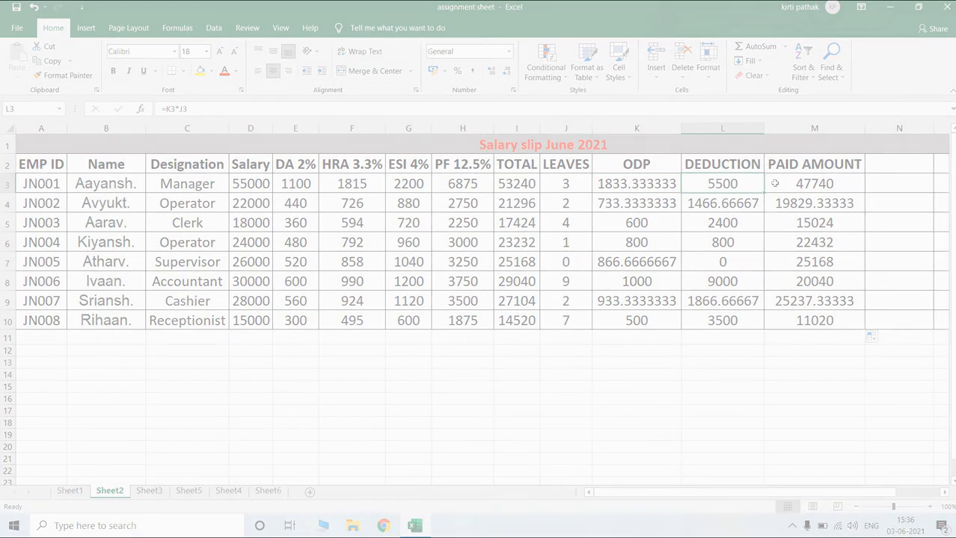